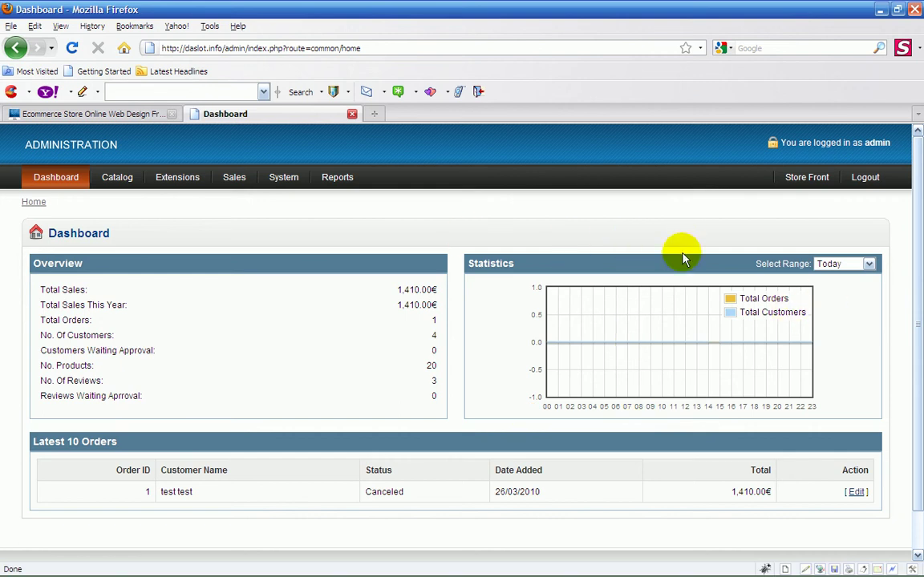
Compare the storefront home page with the admin dashboard, scrolling through the store page
left_click(118, 113)
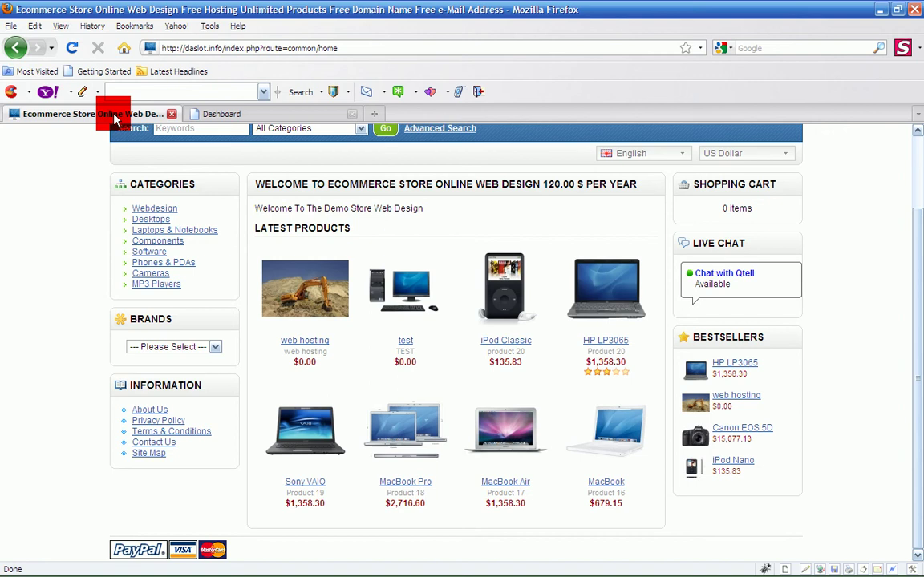
scroll(330, 212, "up", 2)
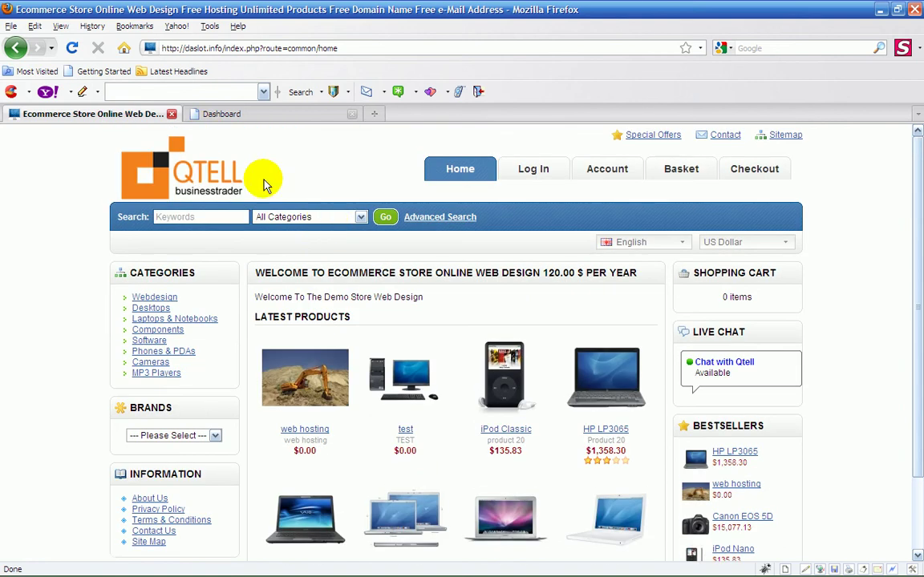
left_click(221, 114)
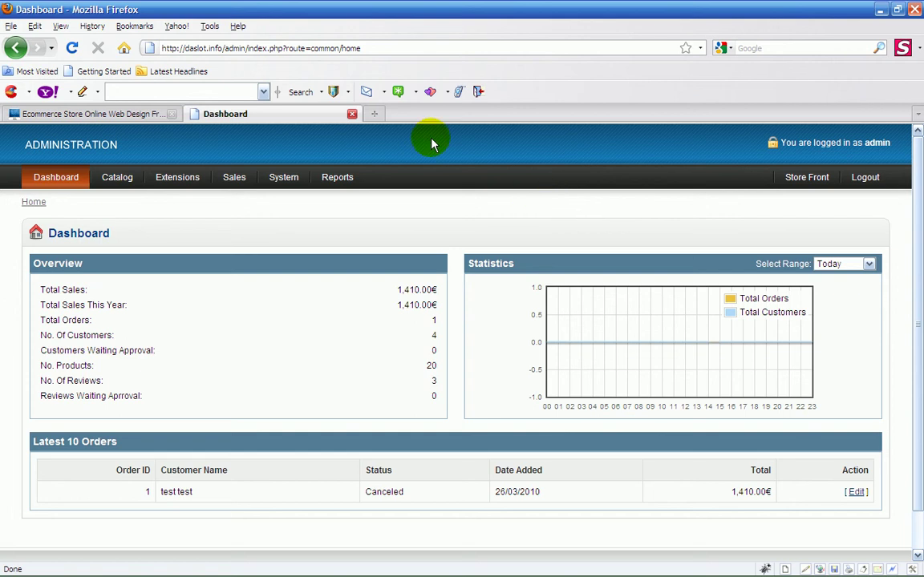
left_click(514, 174)
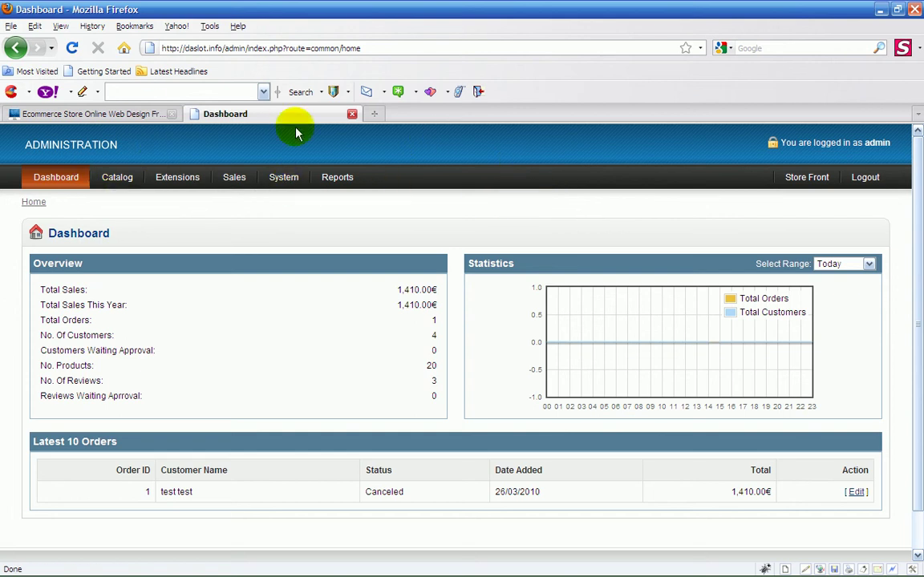
left_click(128, 116)
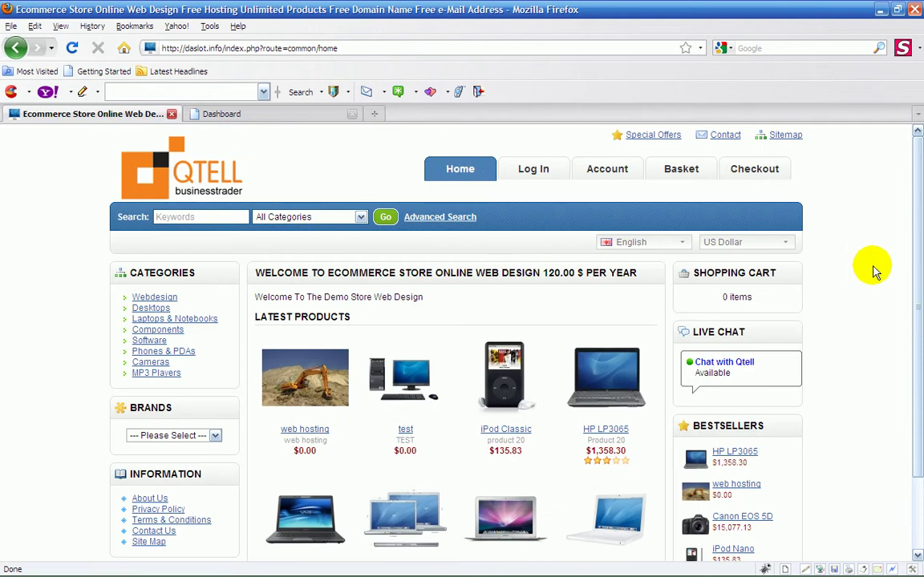
scroll(846, 233, "down", 1)
scroll(846, 232, "down", 1)
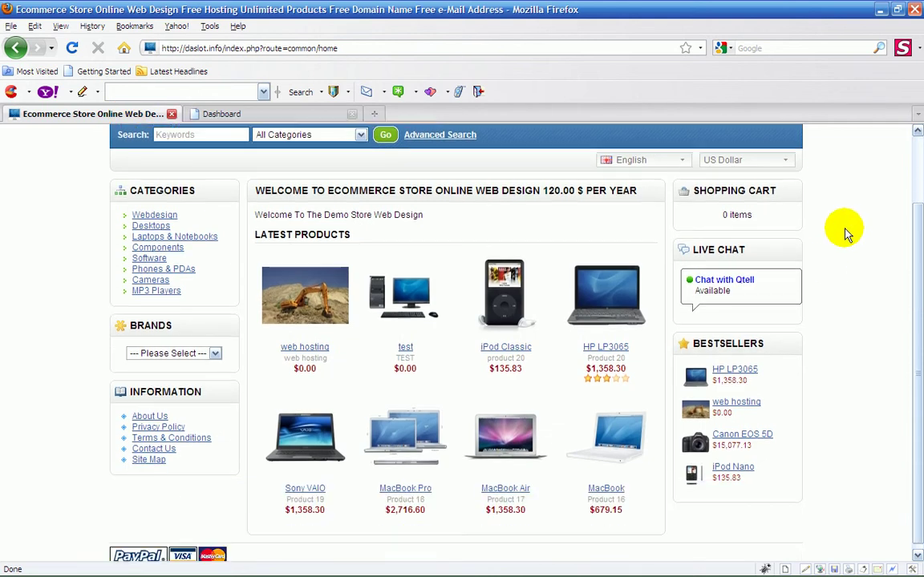
scroll(850, 228, "up", 1)
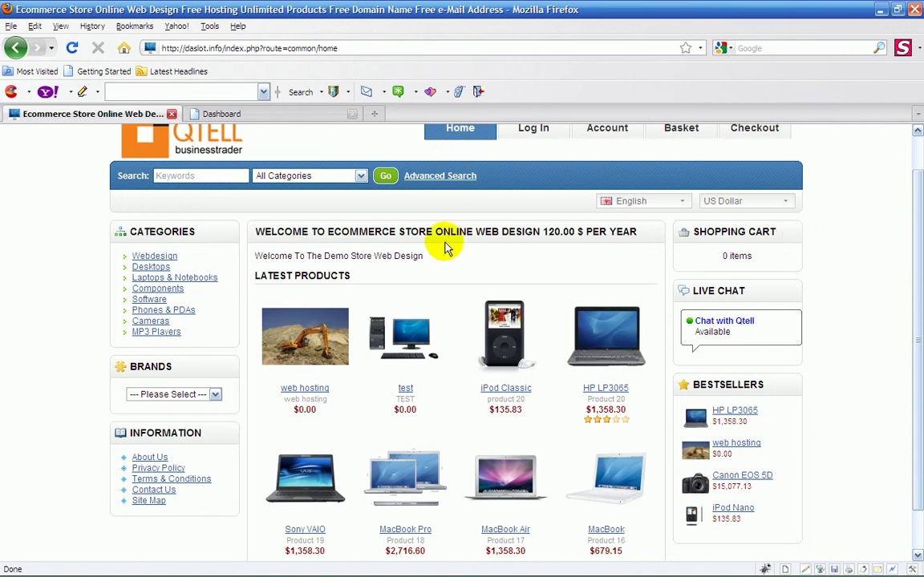
scroll(517, 329, "up", 1)
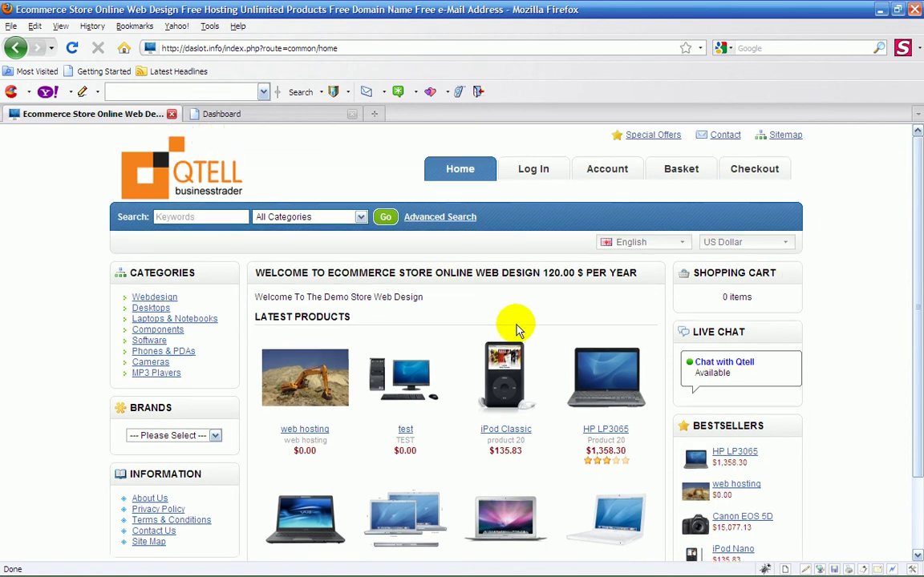
left_click(280, 119)
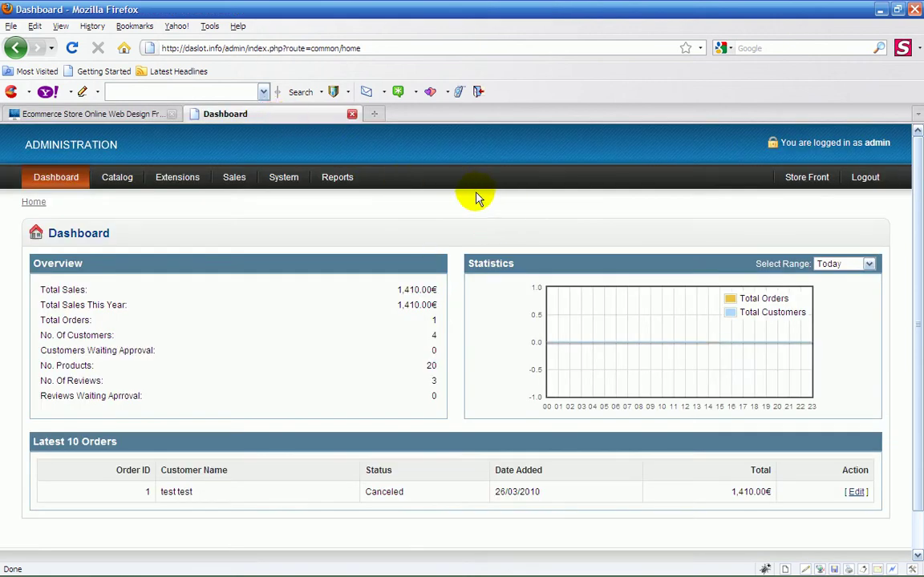
Go from the admin dashboard to System > Settings to show the Shop details
right_click(626, 169)
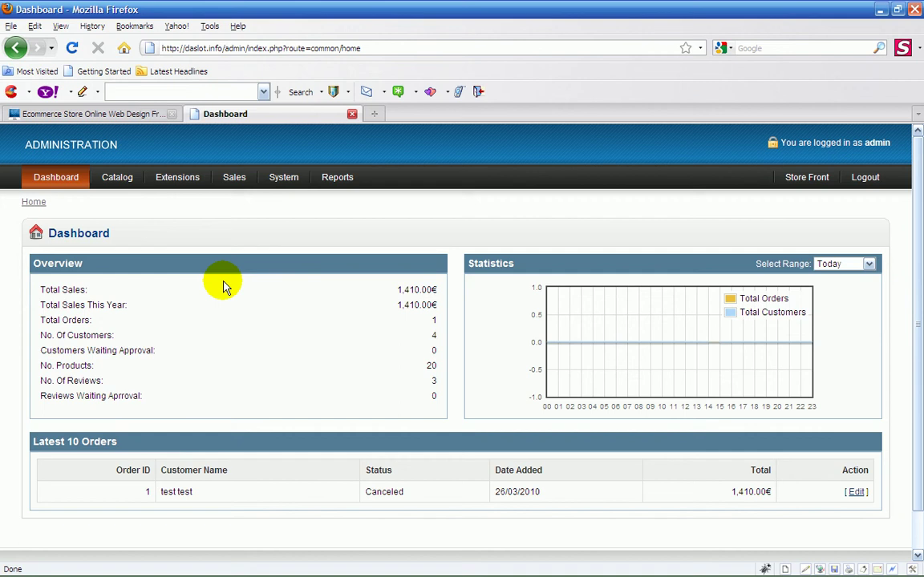
left_click(120, 119)
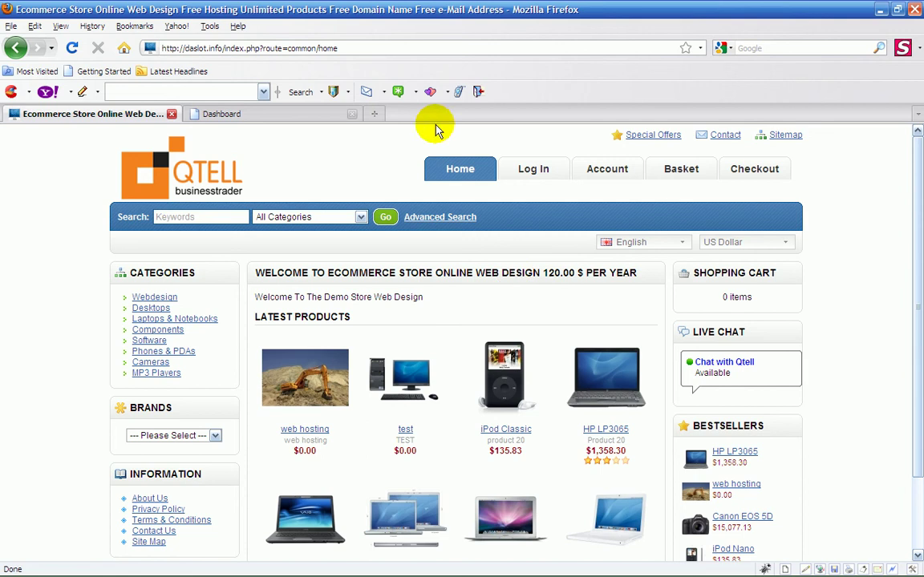
left_click(257, 116)
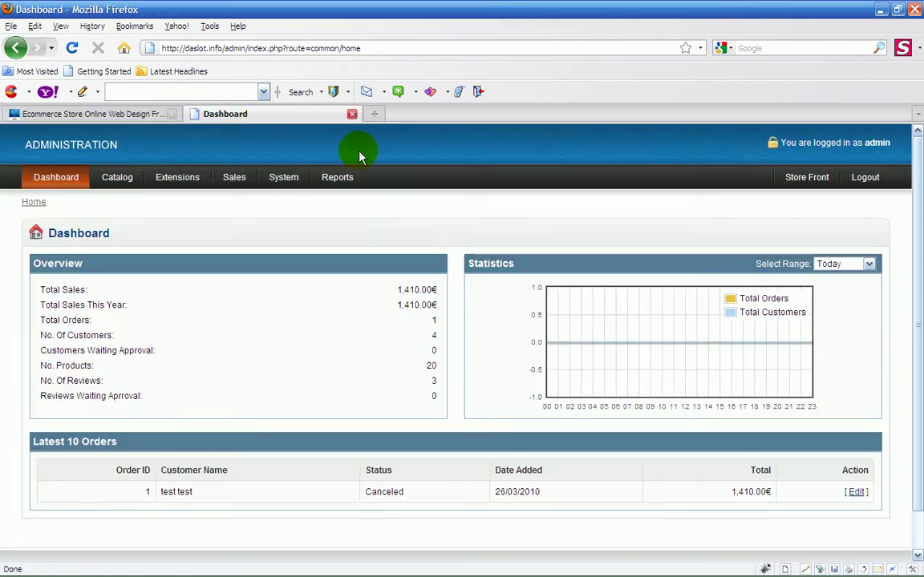
left_click(293, 180)
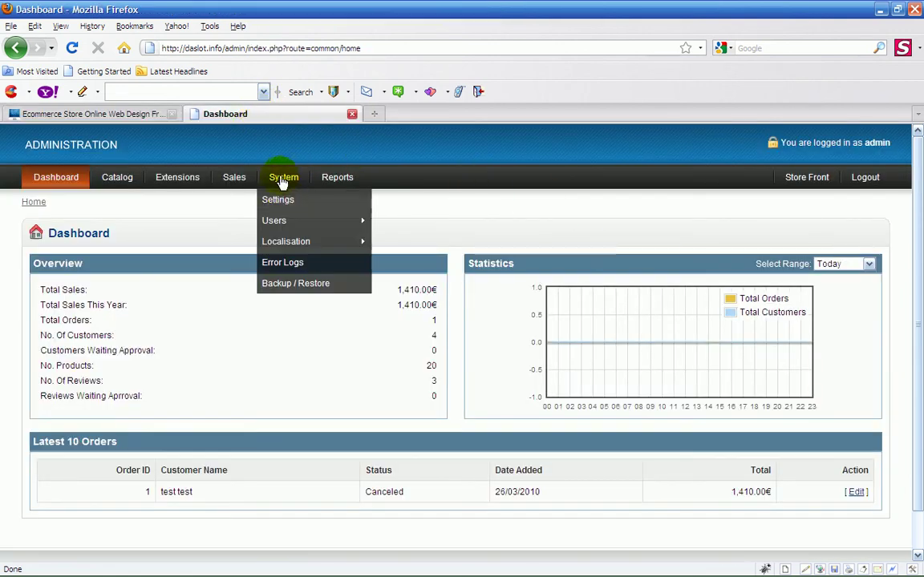
left_click(286, 203)
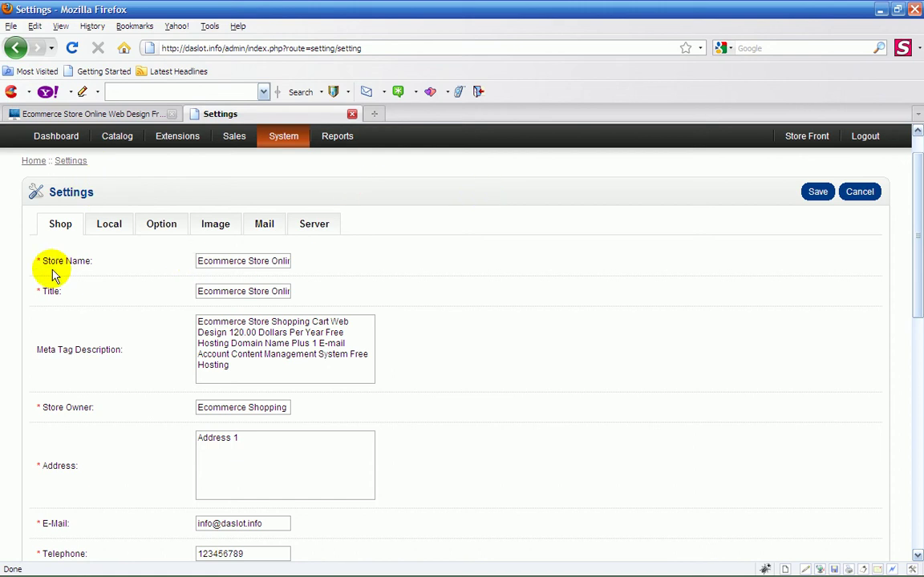
Select the Store Name value, place the notes beside it, and check the storefront welcome heading
left_click_drag(197, 260, 432, 272)
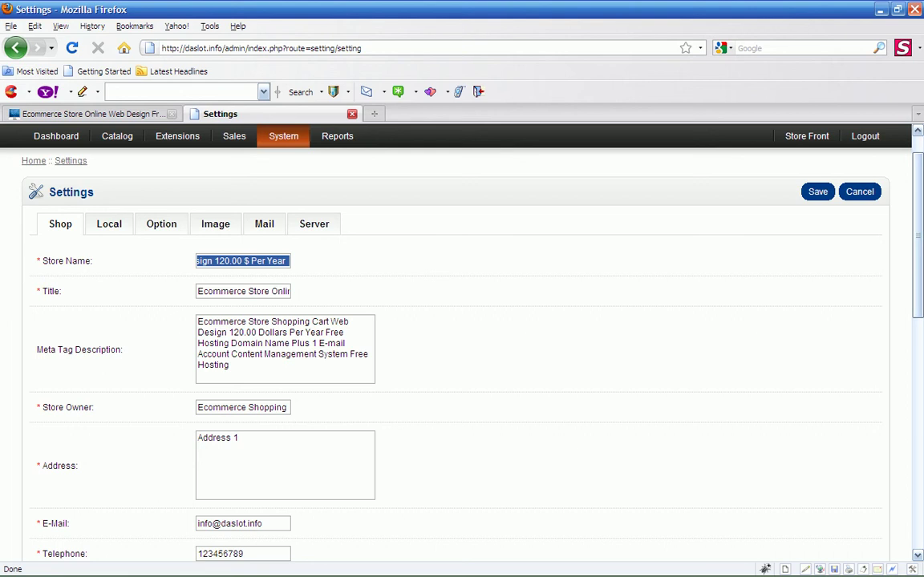
mouse_move(802, 12)
left_mouse_down()
mouse_move(694, 84)
mouse_move(663, 118)
left_mouse_up()
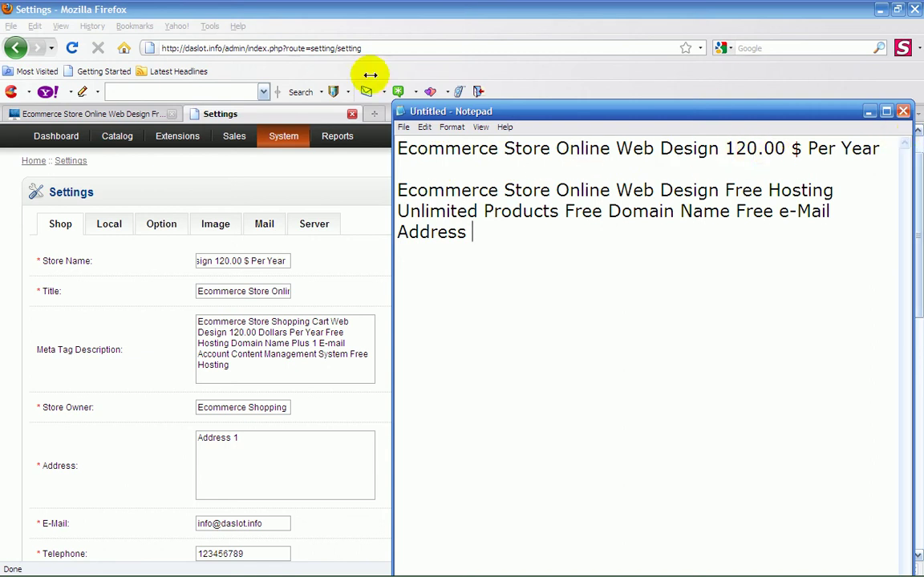
left_click(132, 116)
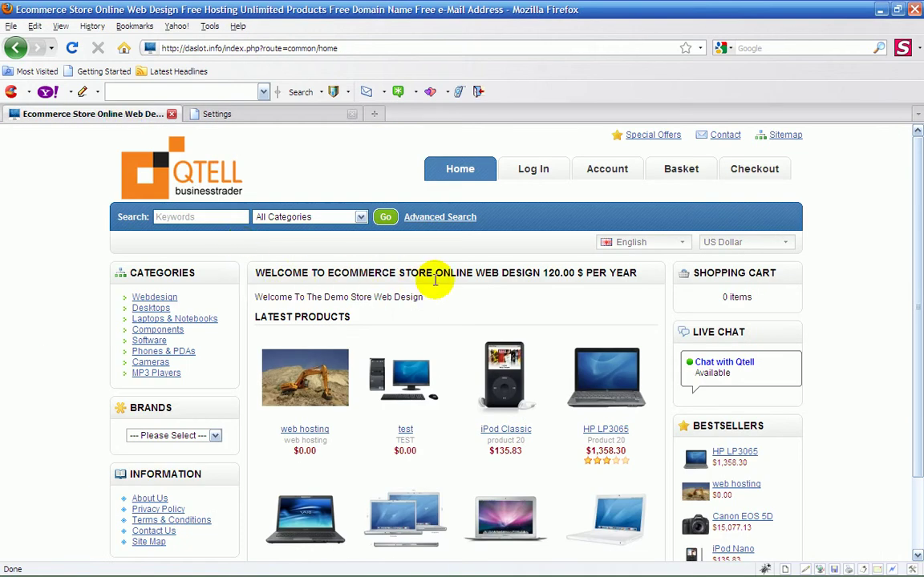
left_click_drag(646, 273, 255, 274)
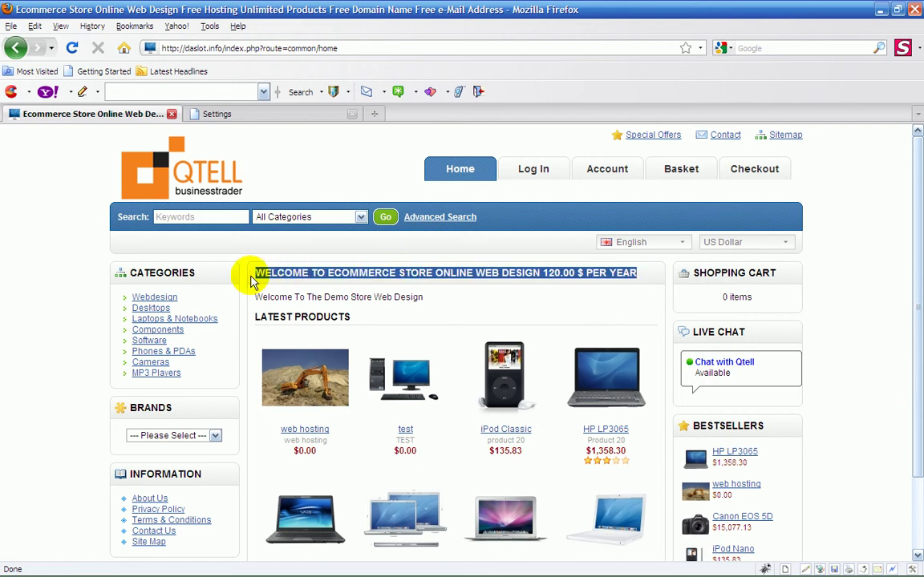
left_click(526, 315)
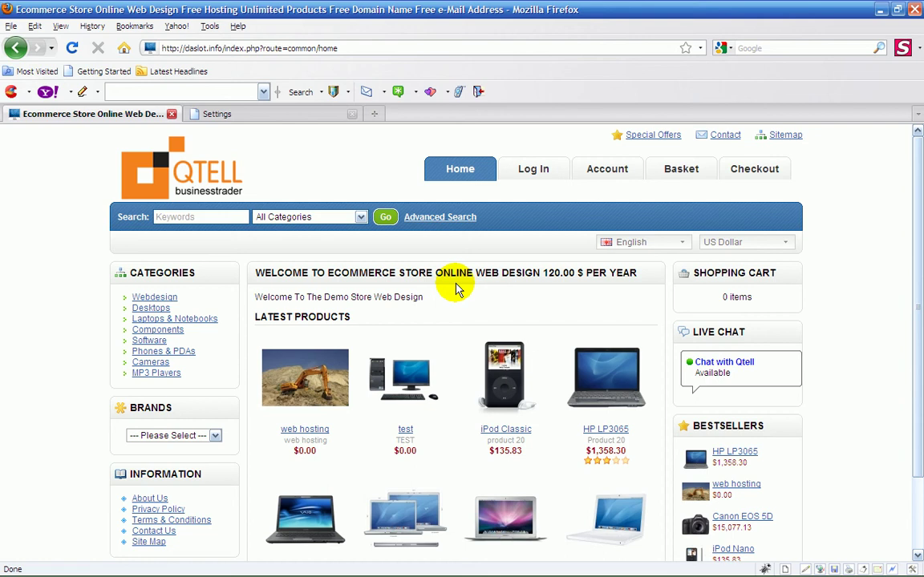
Bring the drafted notes up beside the settings, then return to the storefront home page
left_click(215, 114)
mouse_move(234, 136)
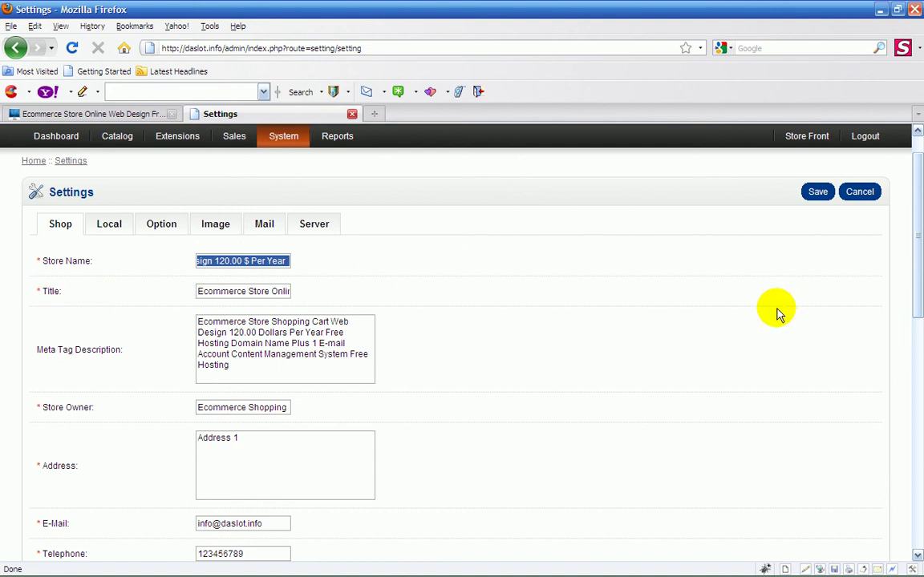
key("super")
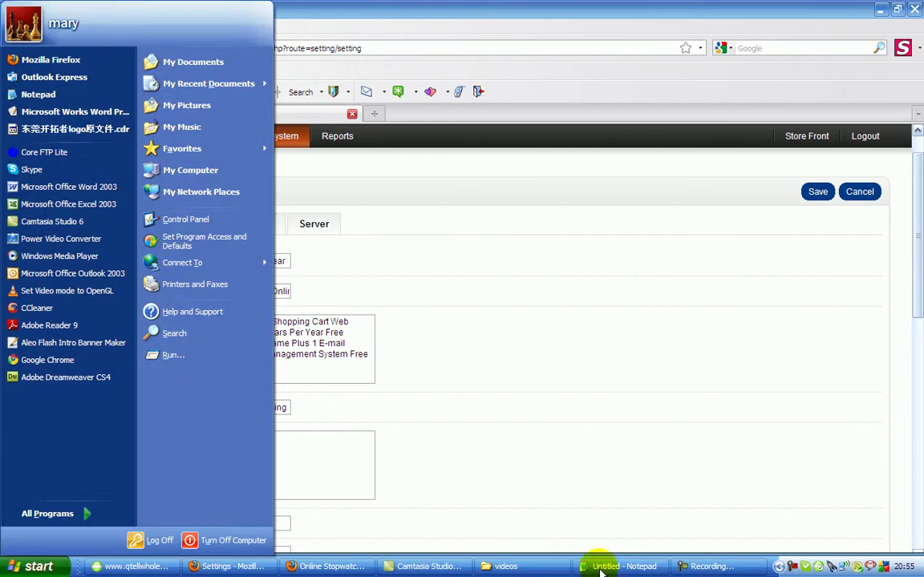
left_click(609, 567)
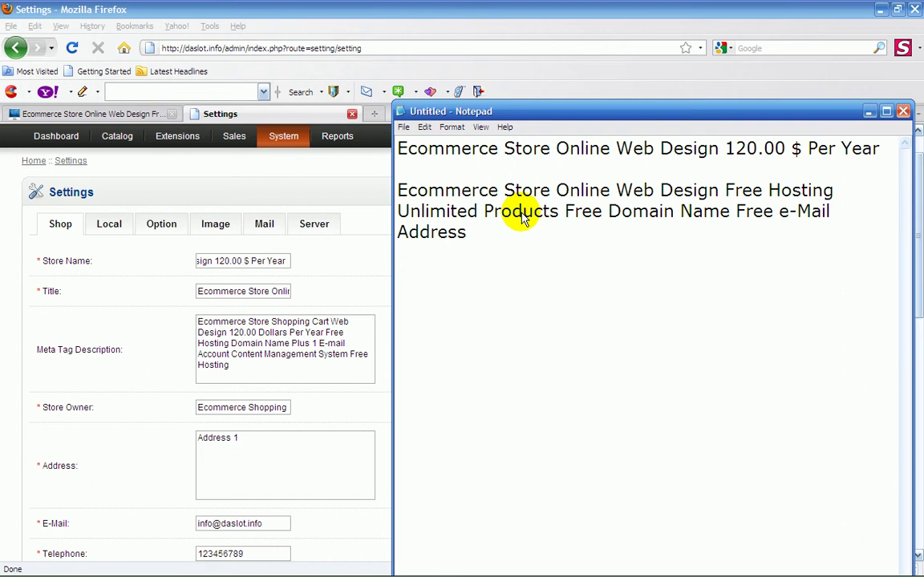
left_click(103, 118)
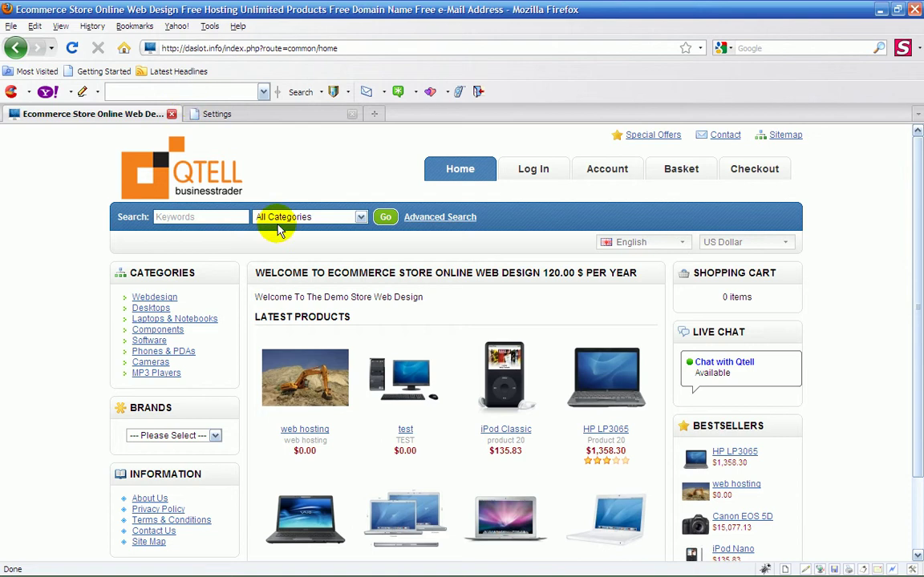
key("super")
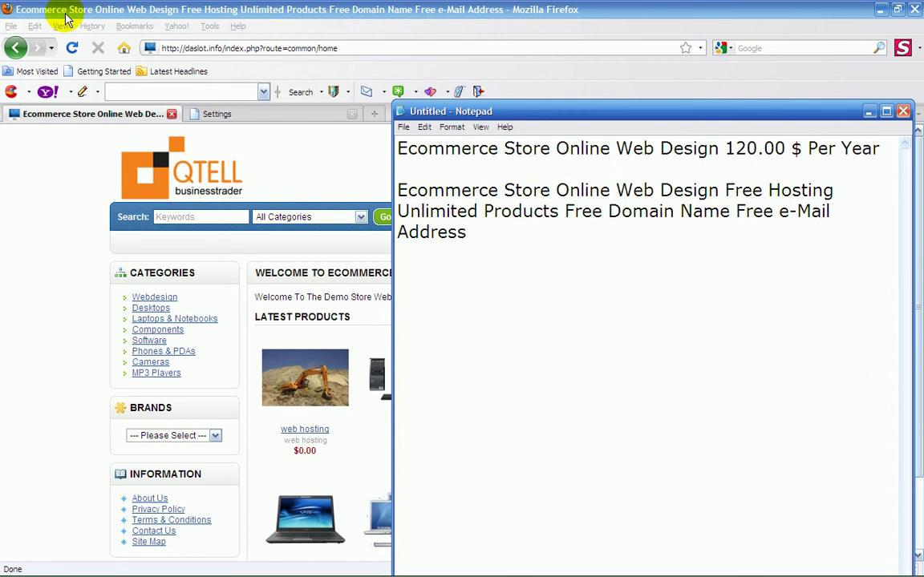
mouse_move(481, 118)
left_mouse_down()
mouse_move(577, 126)
mouse_move(923, 114)
mouse_move(923, 11)
left_mouse_up()
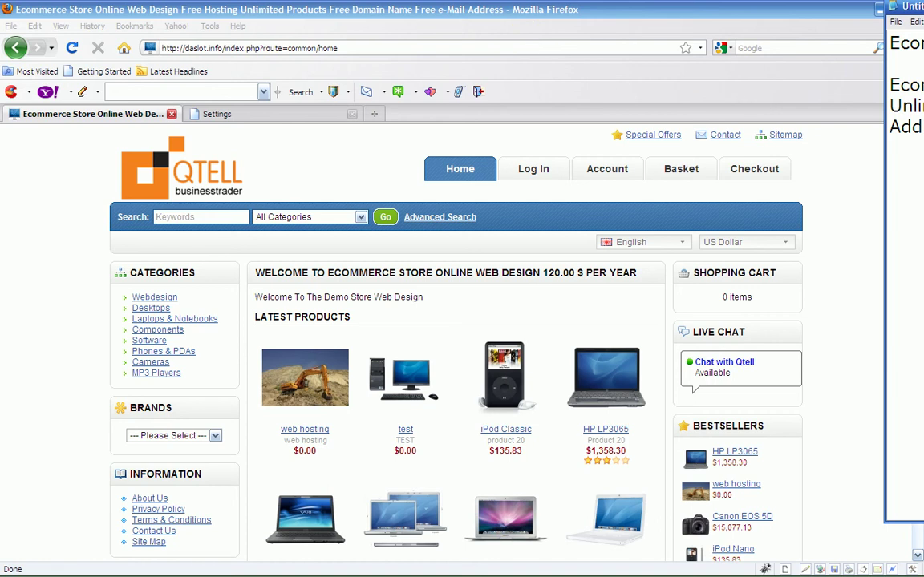
left_click(874, 11)
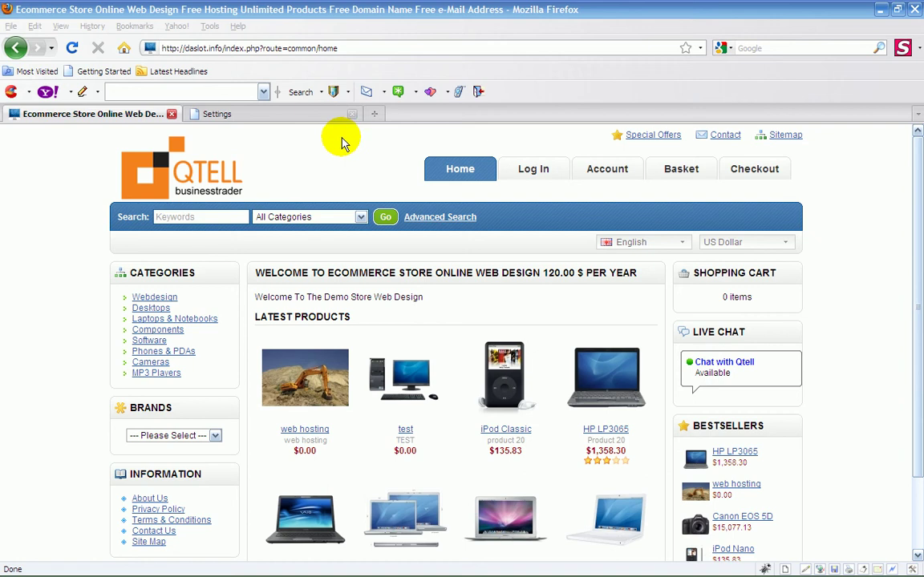
Open the storefront's page source and enlarge it to fill the screen
left_click(61, 26)
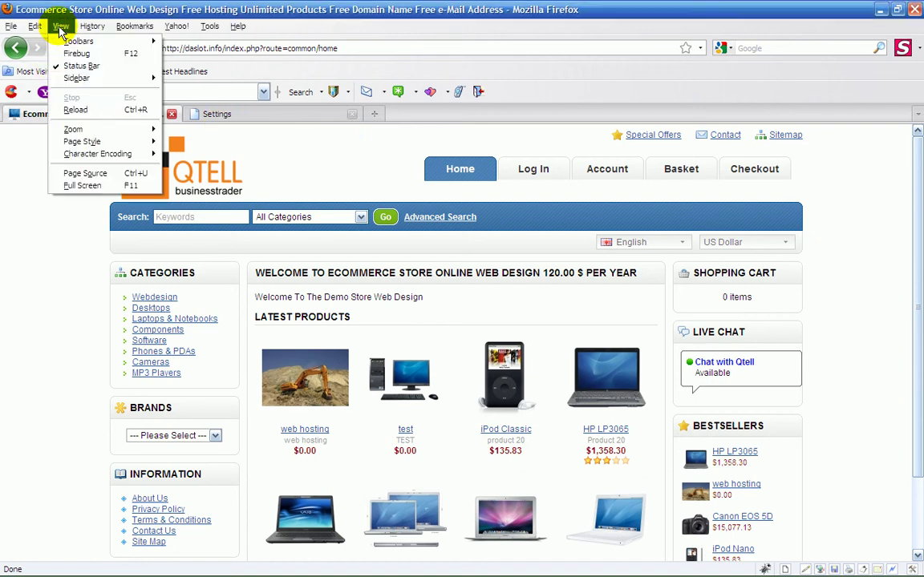
left_click(75, 174)
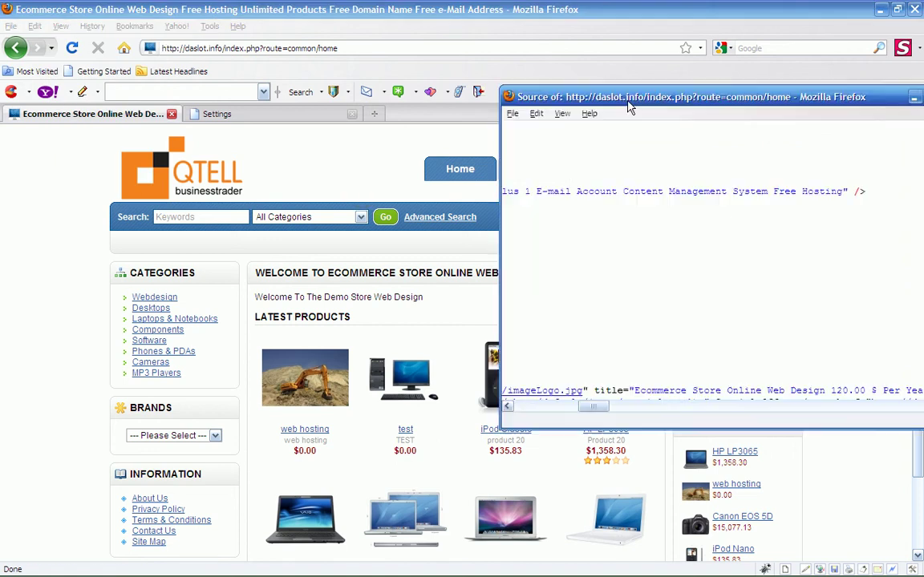
left_click_drag(633, 94, 365, 95)
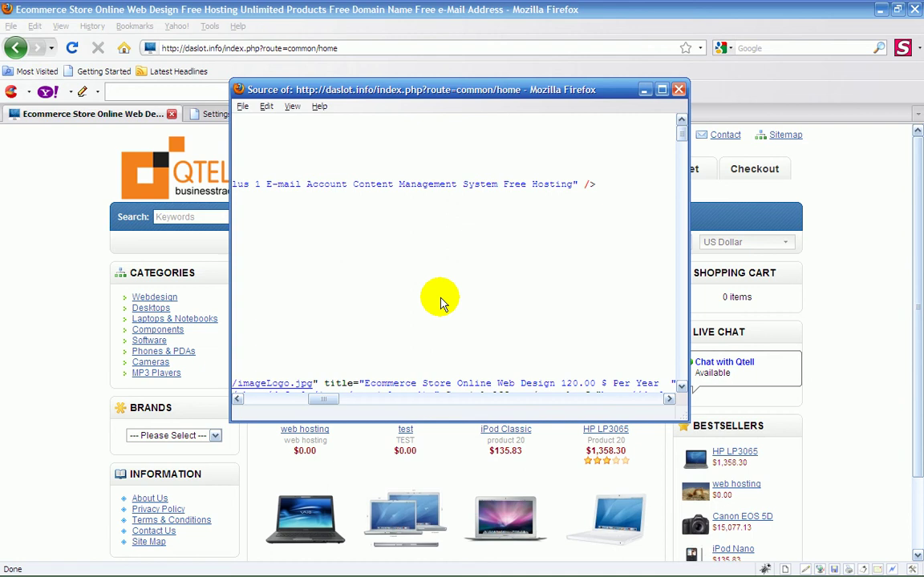
left_click(662, 89)
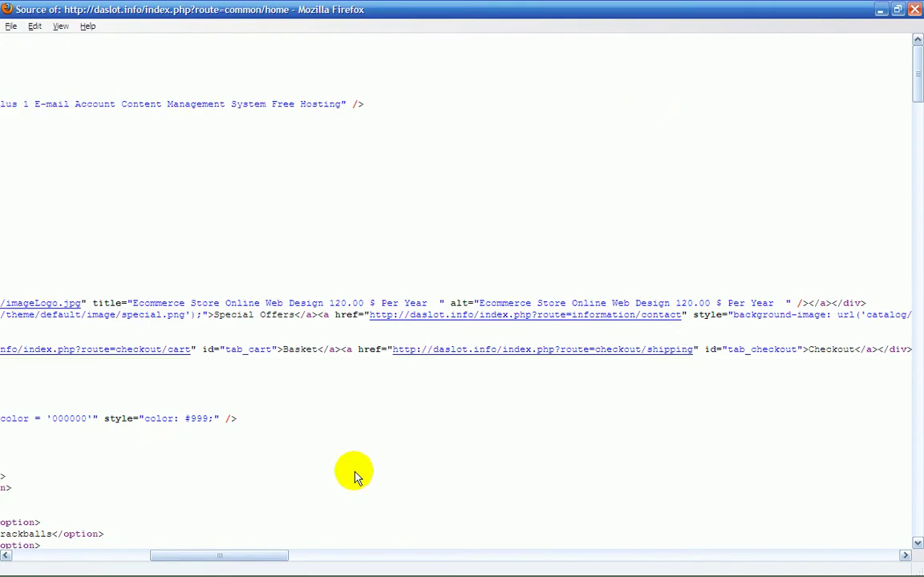
left_click_drag(253, 555, 119, 555)
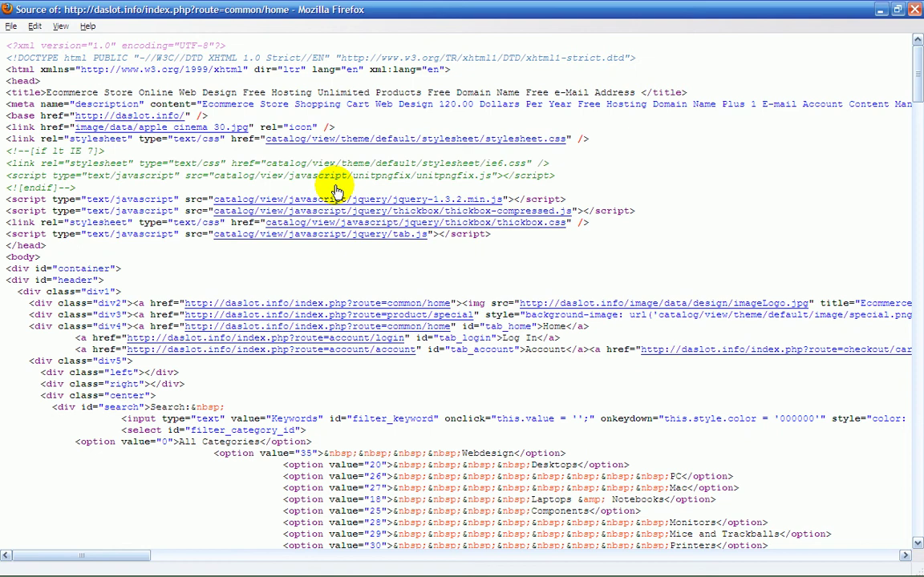
Select the title and meta description lines, then restore and close the source view
left_click_drag(210, 117, 29, 104)
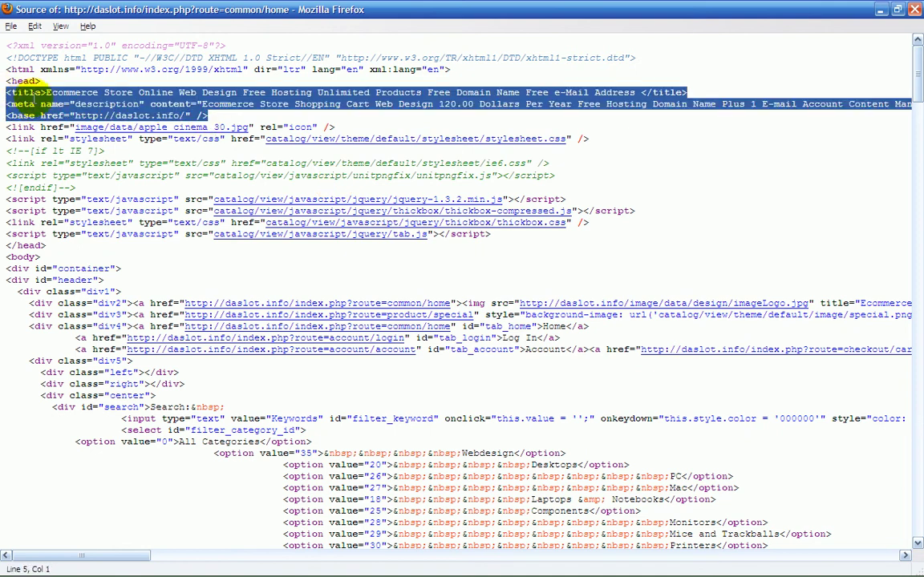
left_click_drag(29, 104, 6, 93)
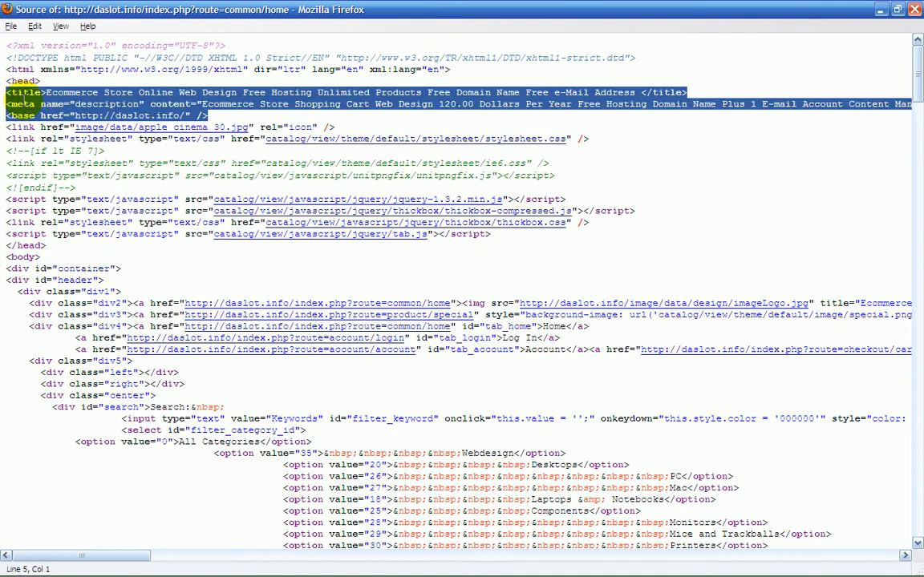
left_click(296, 118)
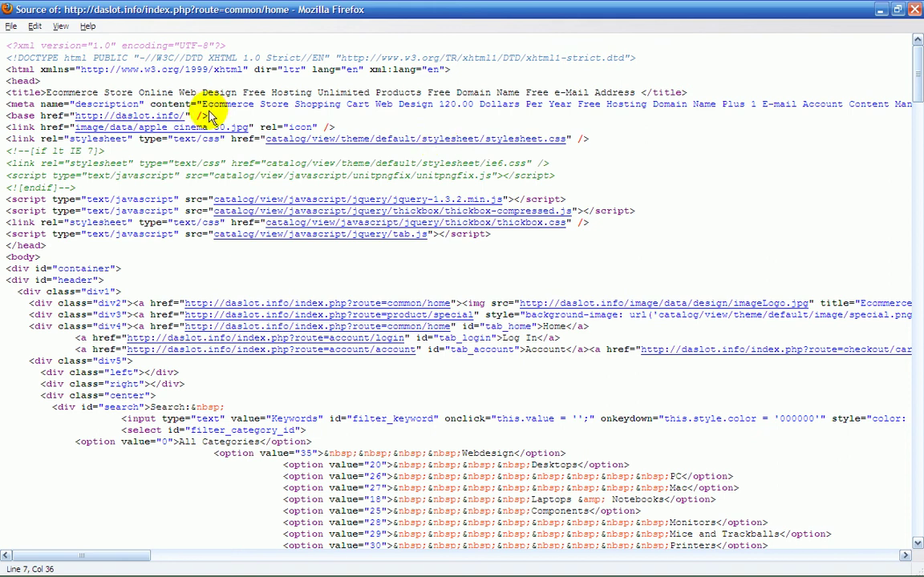
left_click_drag(88, 555, 172, 551)
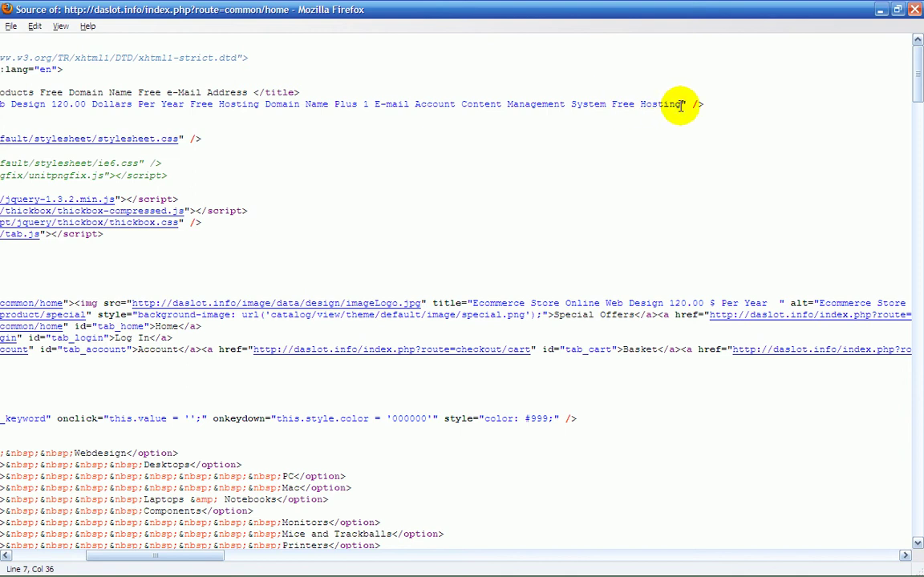
left_click(897, 9)
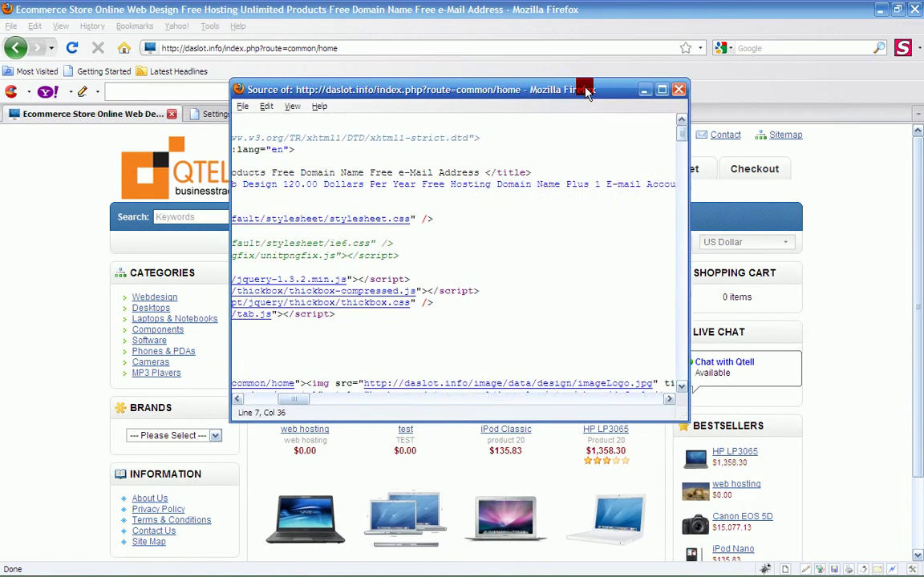
left_click(678, 89)
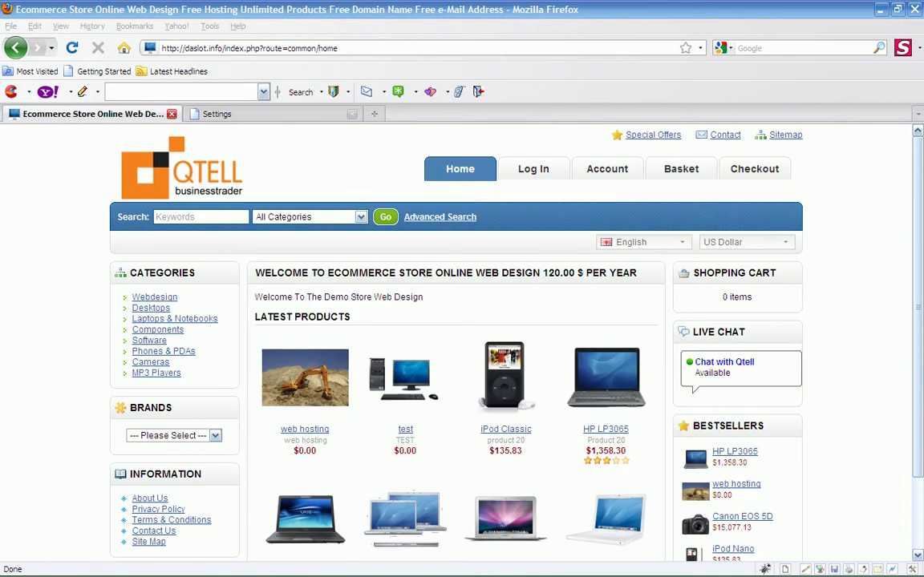
Delete 'Free Hosting' from the end of the Meta Tag Description and save the settings
left_click(274, 114)
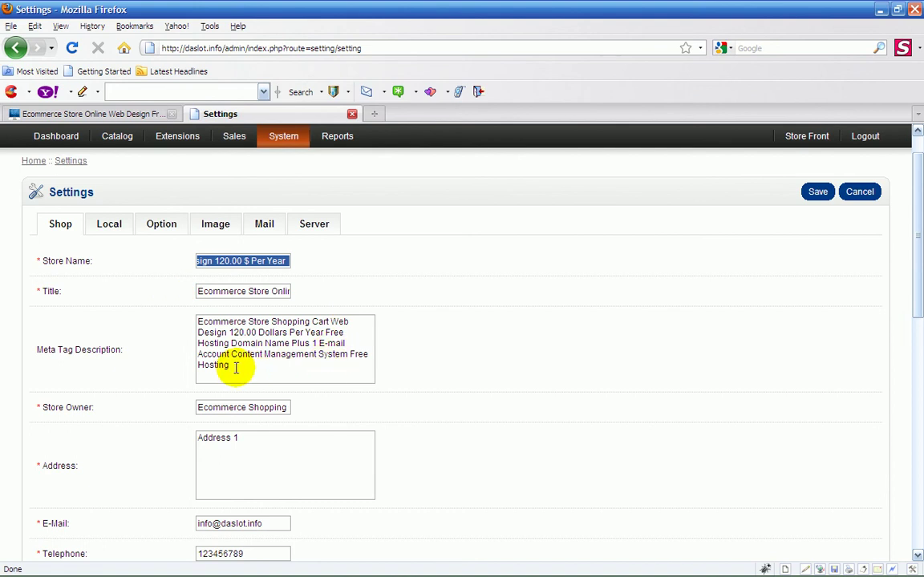
mouse_move(231, 367)
left_mouse_down()
mouse_move(198, 354)
mouse_move(351, 355)
left_mouse_up()
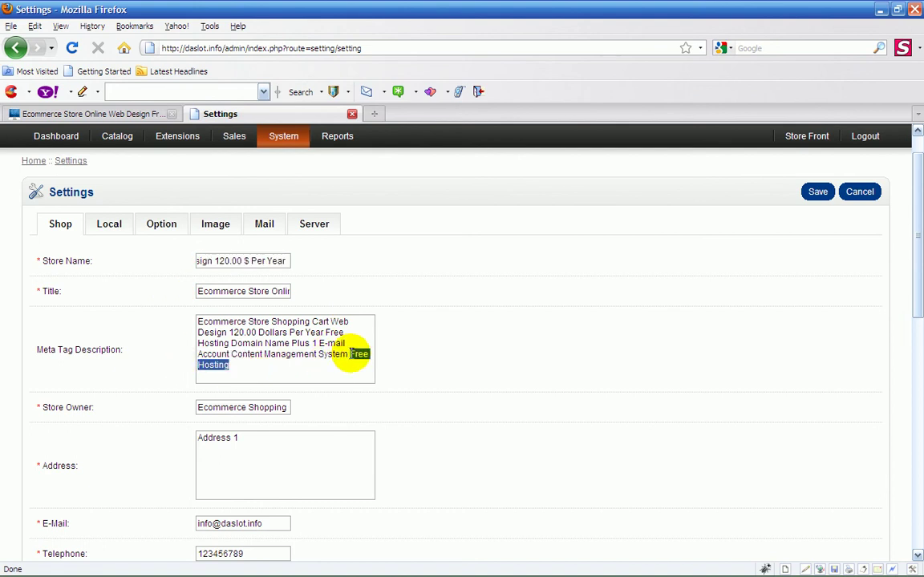
key("Delete")
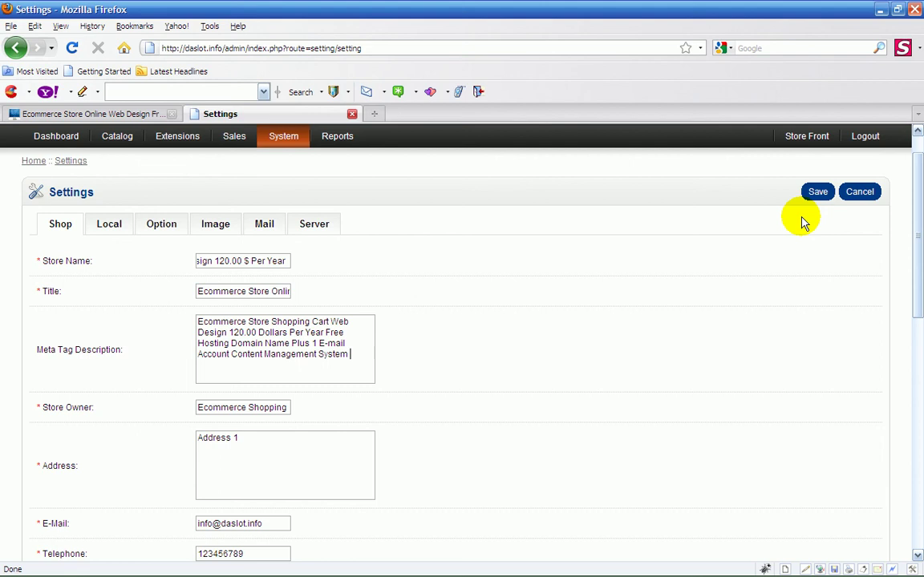
left_click(814, 195)
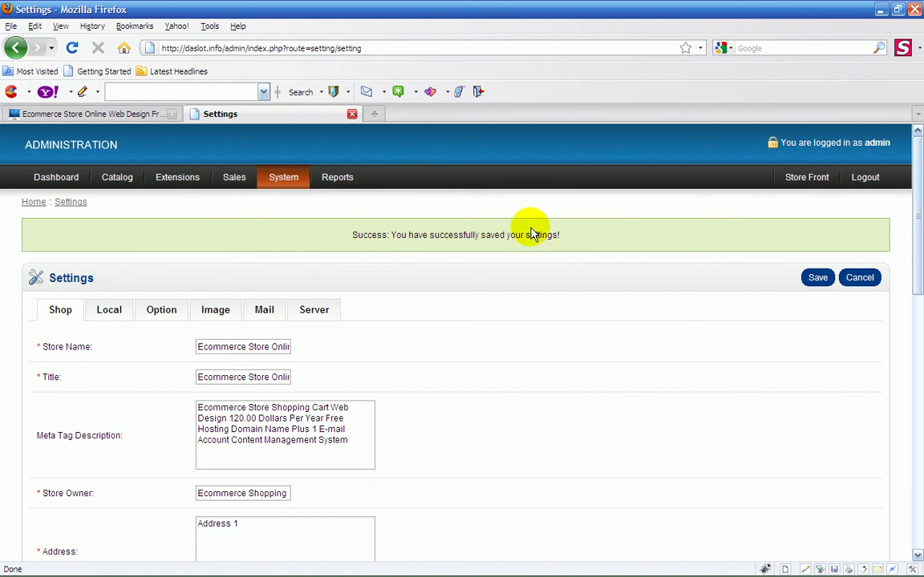
Reload the storefront and open its refreshed page source
left_click(118, 117)
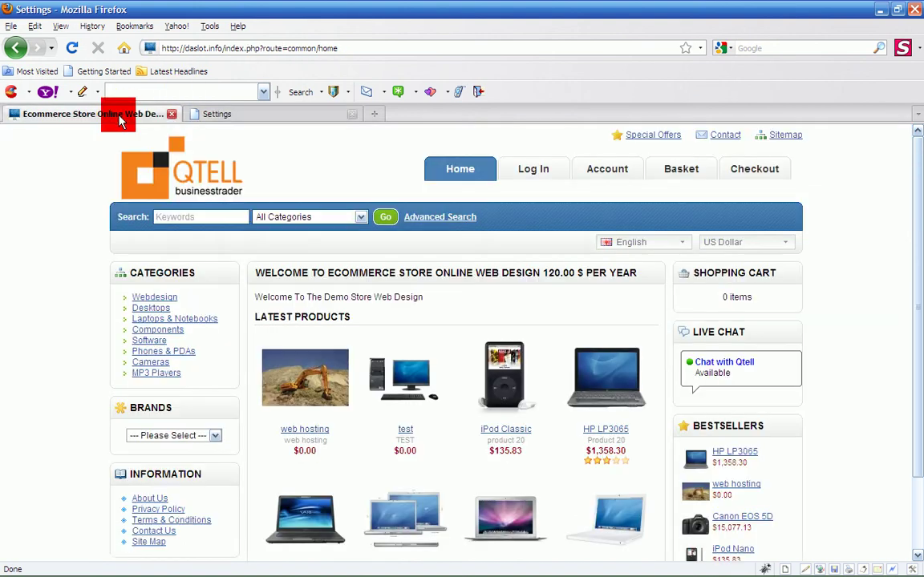
left_click(73, 49)
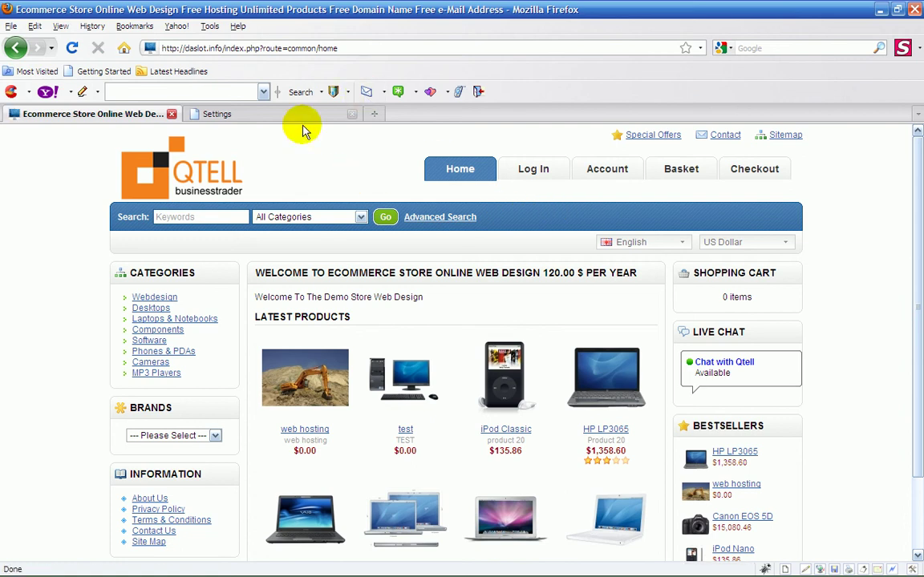
left_click(60, 27)
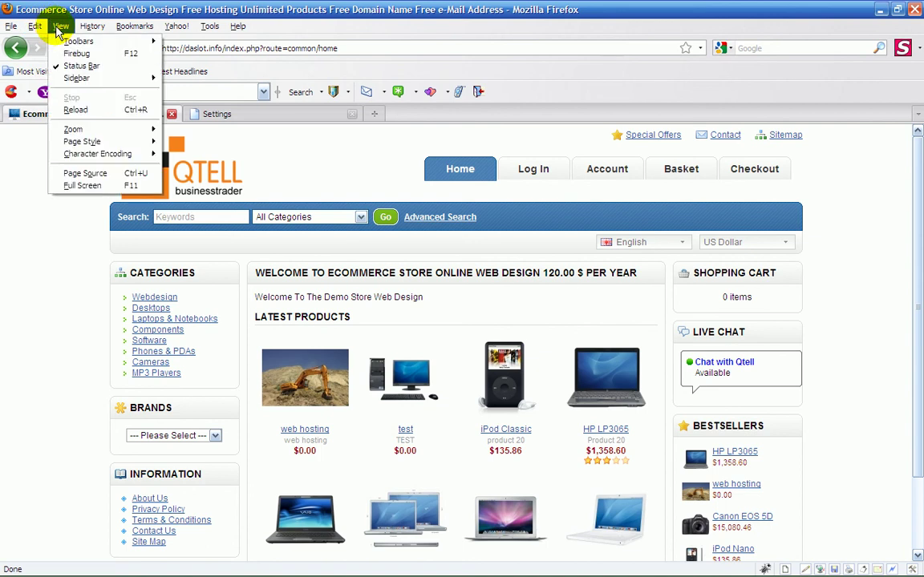
left_click(71, 173)
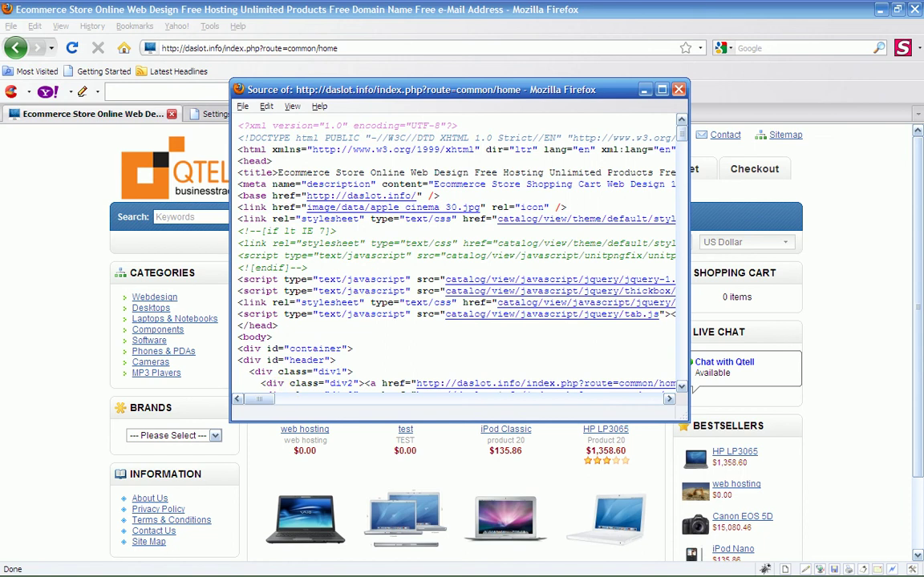
left_click_drag(504, 89, 264, 37)
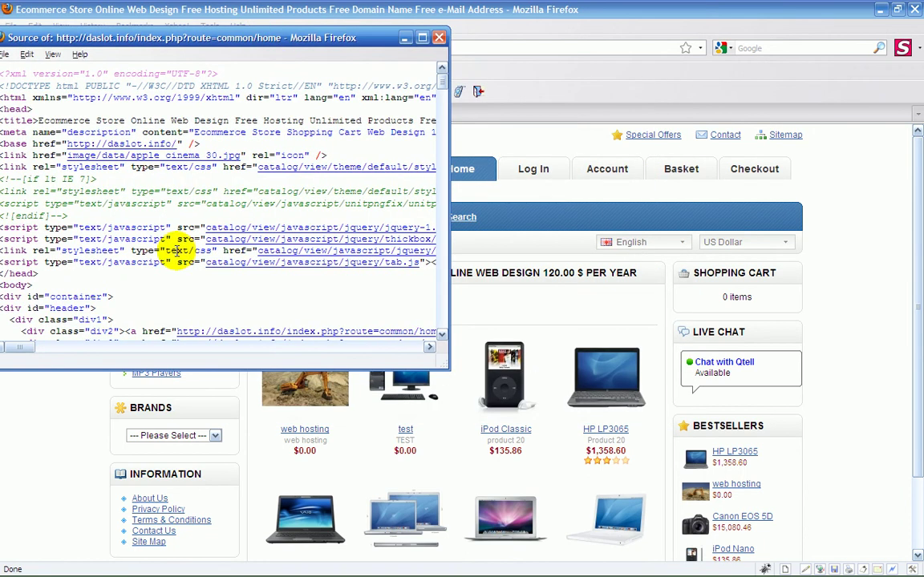
left_click_drag(14, 347, 79, 348)
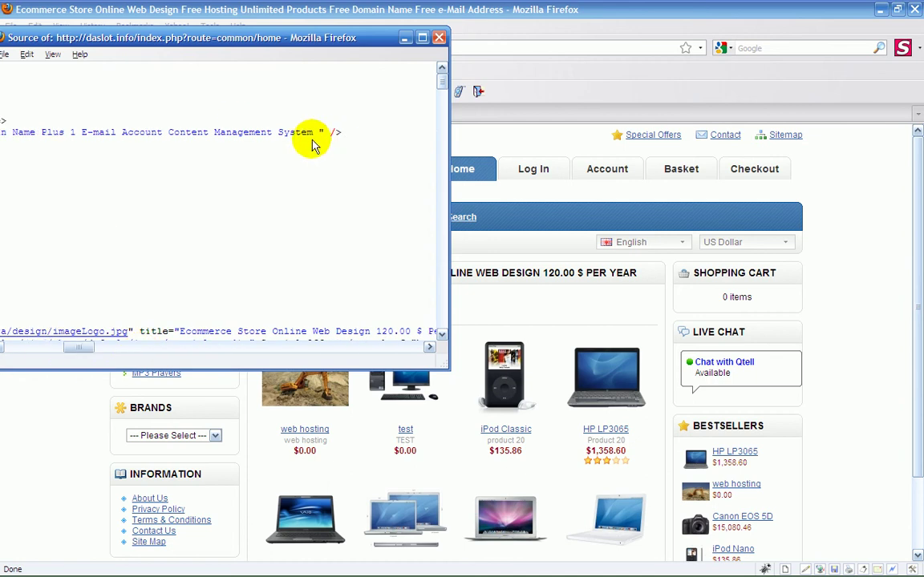
Compare the new source with the earlier source window, then close the earlier one
key("ctrl+u")
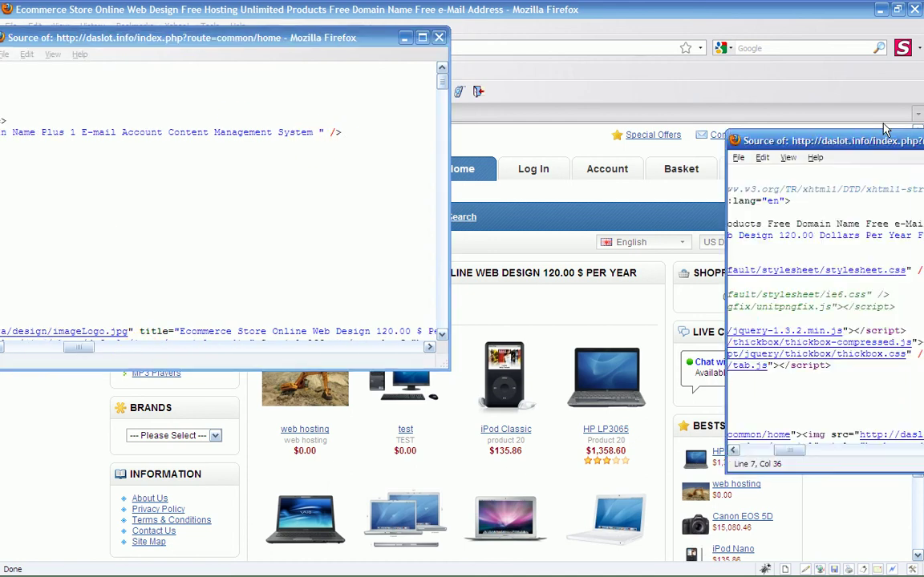
left_click_drag(882, 140, 754, 30)
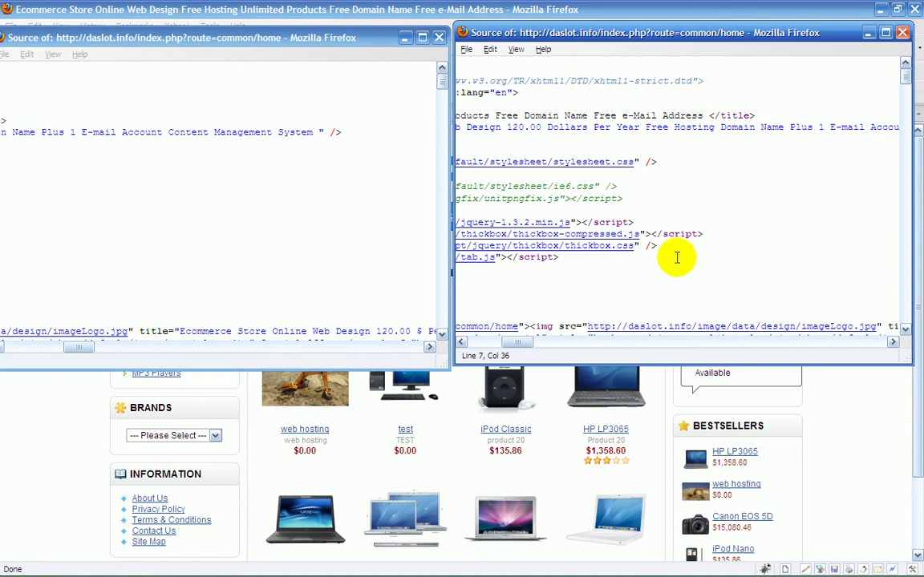
left_click_drag(516, 343, 551, 343)
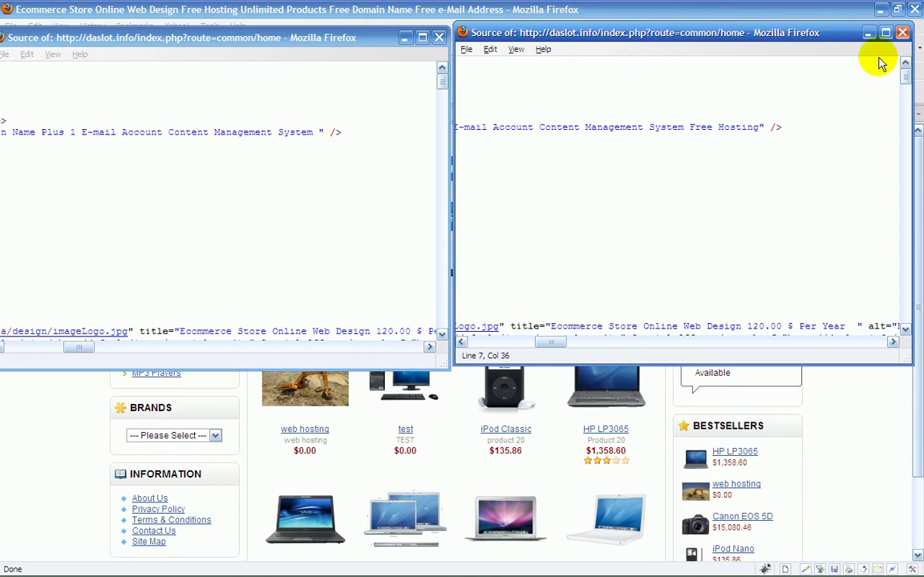
left_click(903, 32)
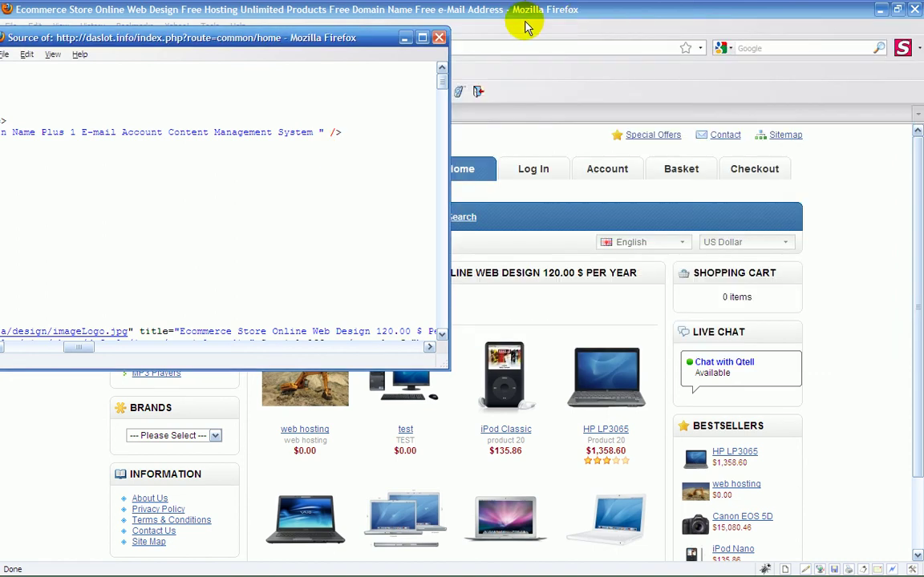
Close the remaining source window and return to the Shop tab, scrolling to owner and contact details
left_click(438, 38)
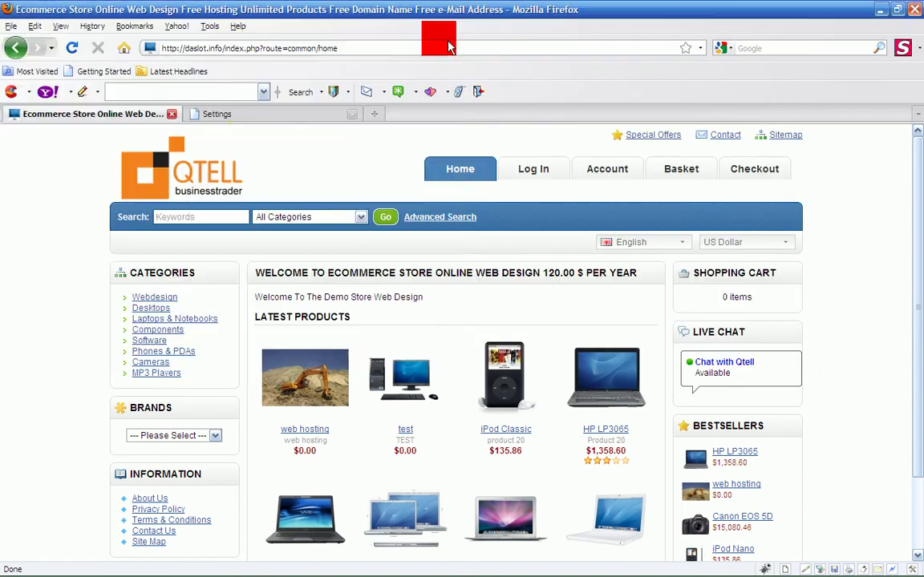
left_click(215, 114)
left_click(106, 116)
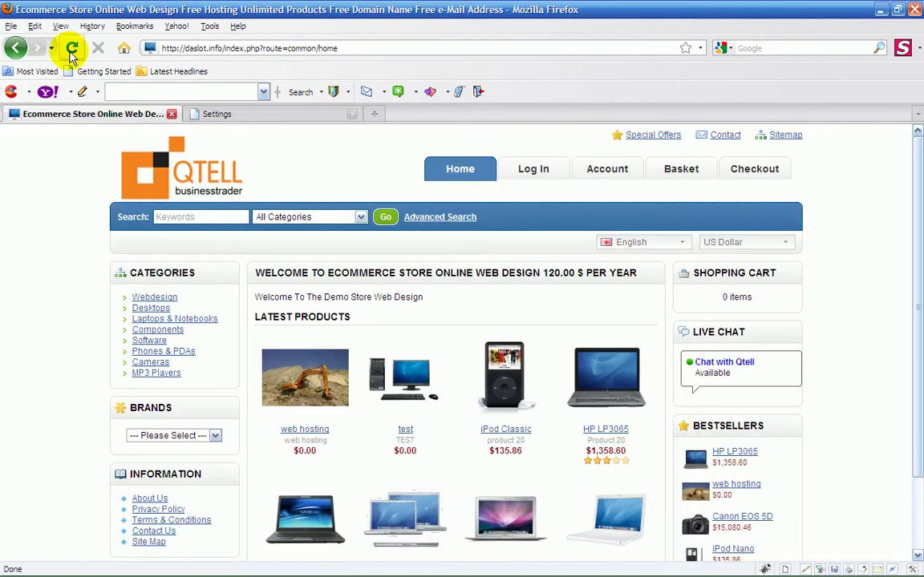
left_click(218, 114)
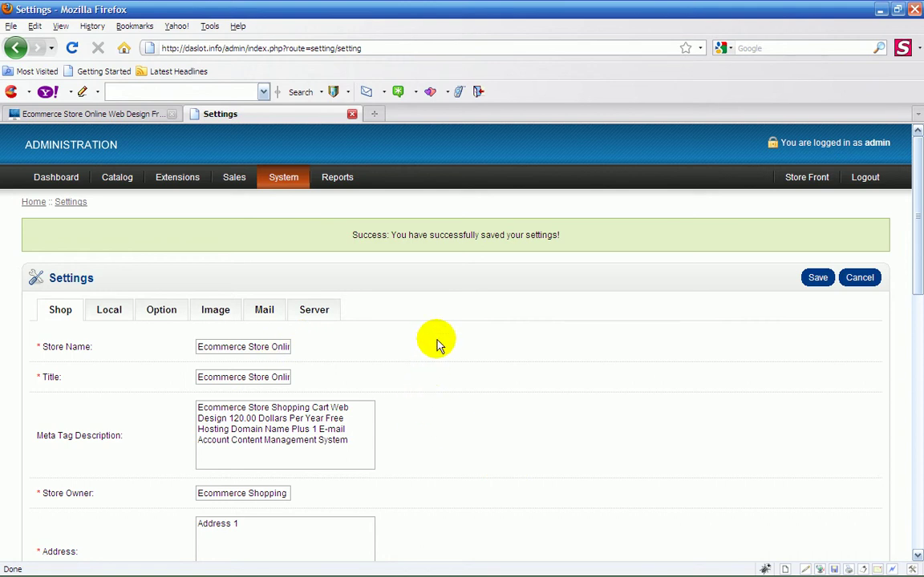
scroll(433, 345, "down", 1)
scroll(433, 344, "down", 1)
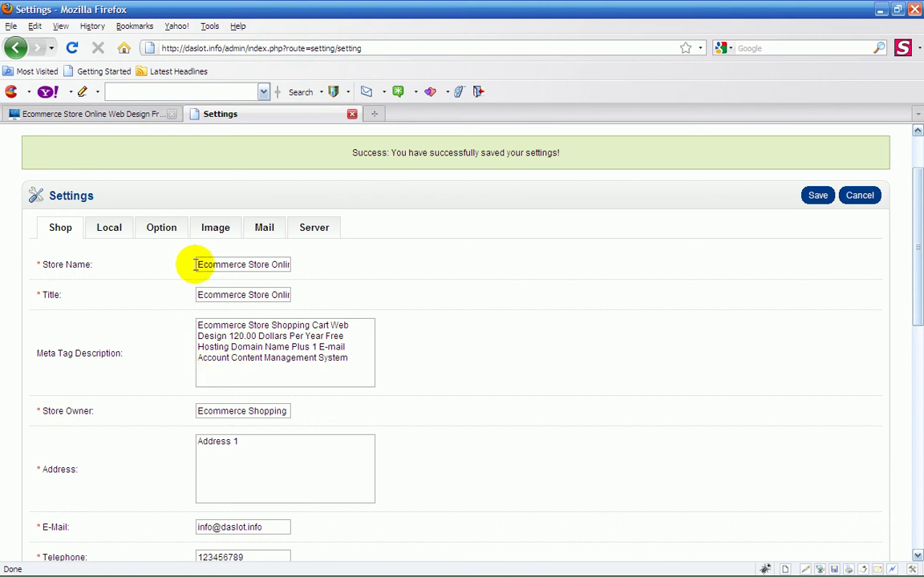
left_click(98, 114)
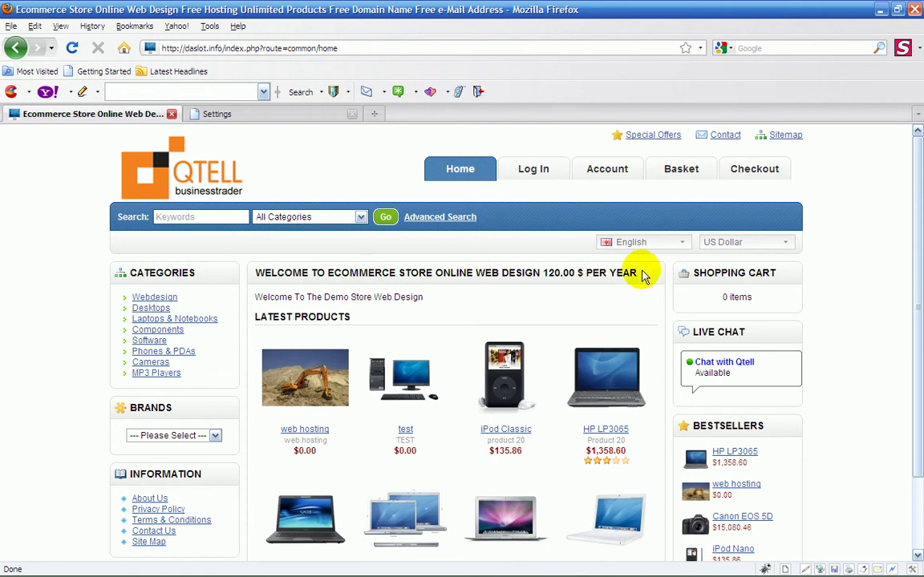
left_click(207, 119)
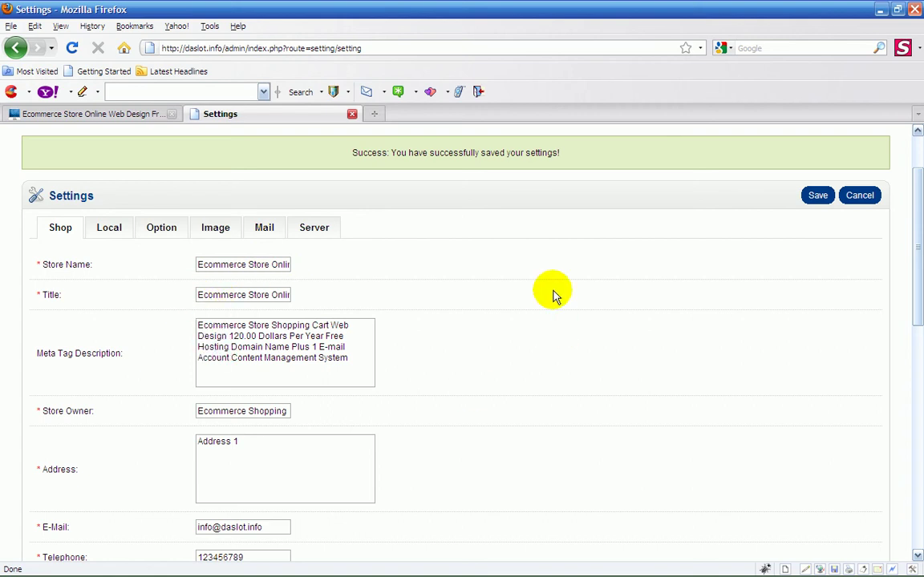
scroll(551, 297, "down", 2)
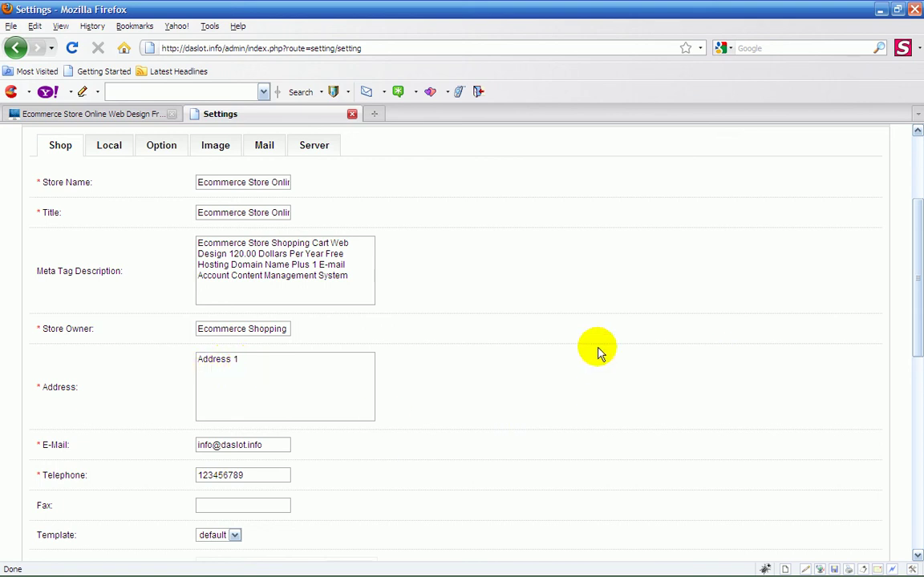
Scroll down the Shop tab and keep 'default' as the store template
scroll(598, 351, "down", 1)
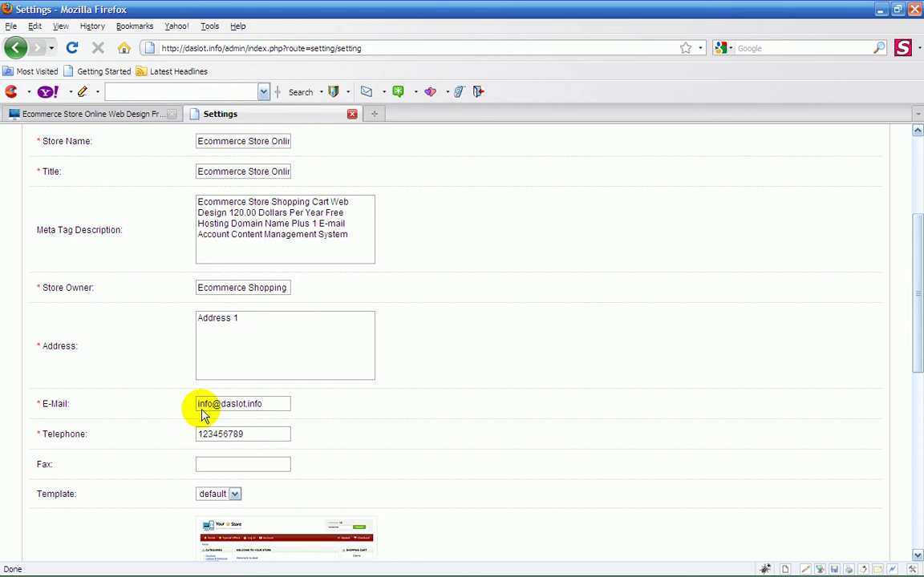
scroll(382, 378, "up", 1)
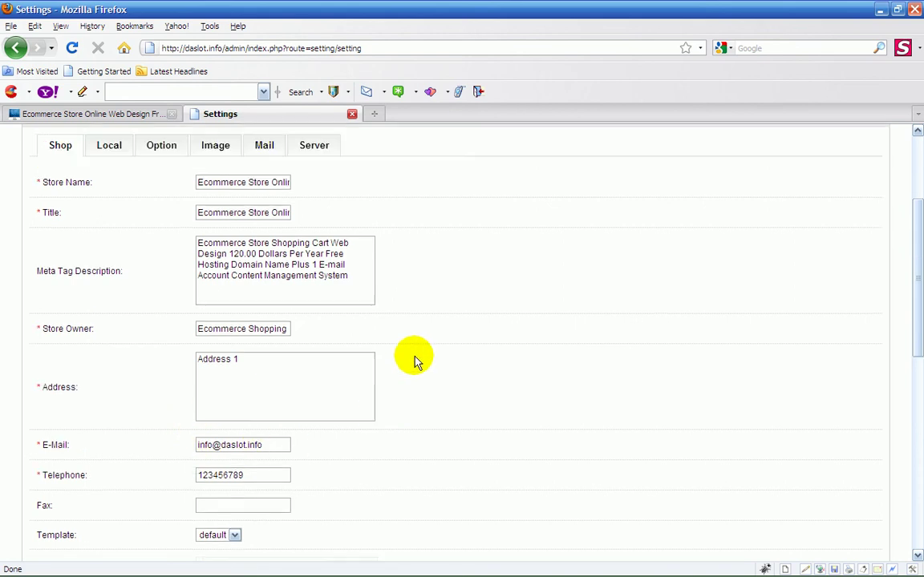
scroll(412, 361, "down", 2)
scroll(412, 361, "down", 1)
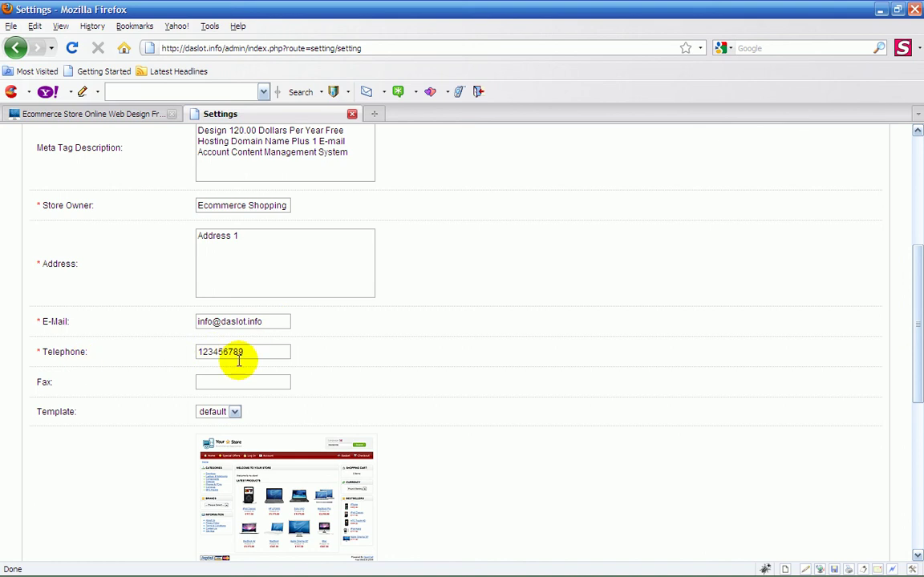
scroll(483, 315, "down", 1)
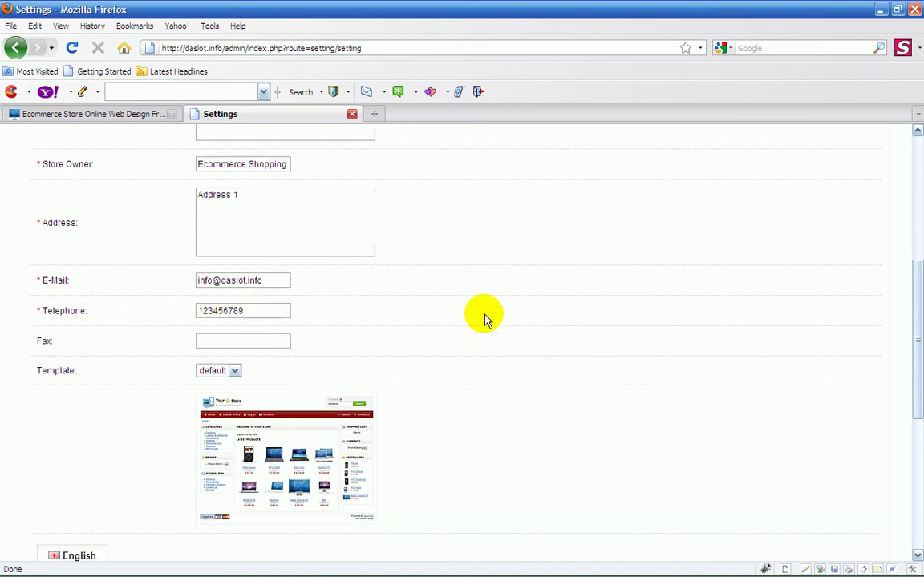
left_click(236, 371)
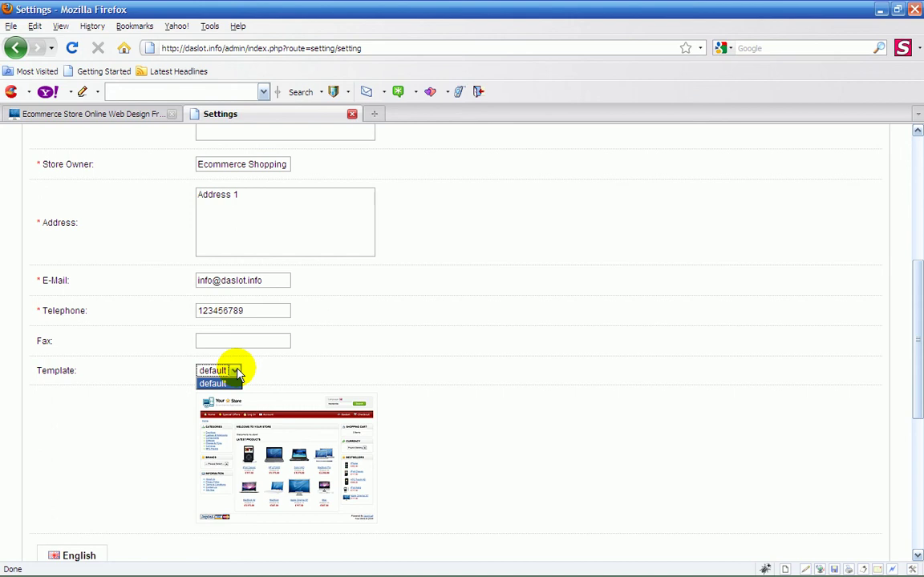
left_click(234, 370)
Scroll to the Welcome Message editor showing 'Welcome To The Demo Store Web Design'
scroll(513, 330, "down", 2)
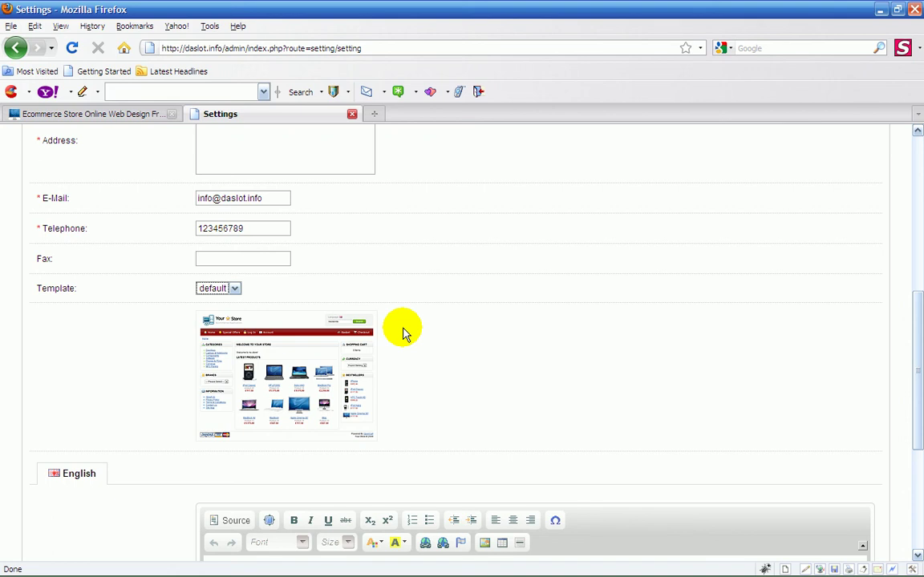
scroll(403, 332, "down", 2)
scroll(403, 333, "down", 1)
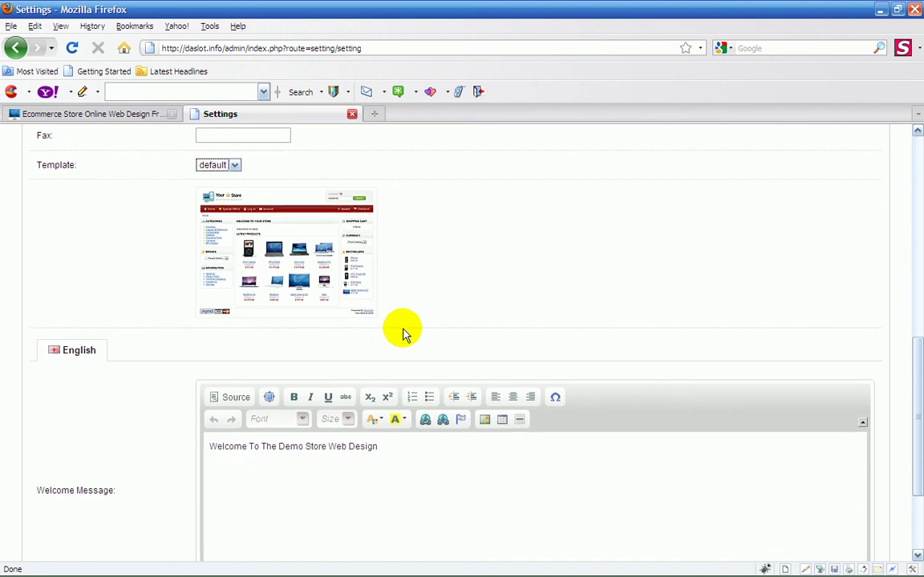
scroll(407, 325, "up", 1)
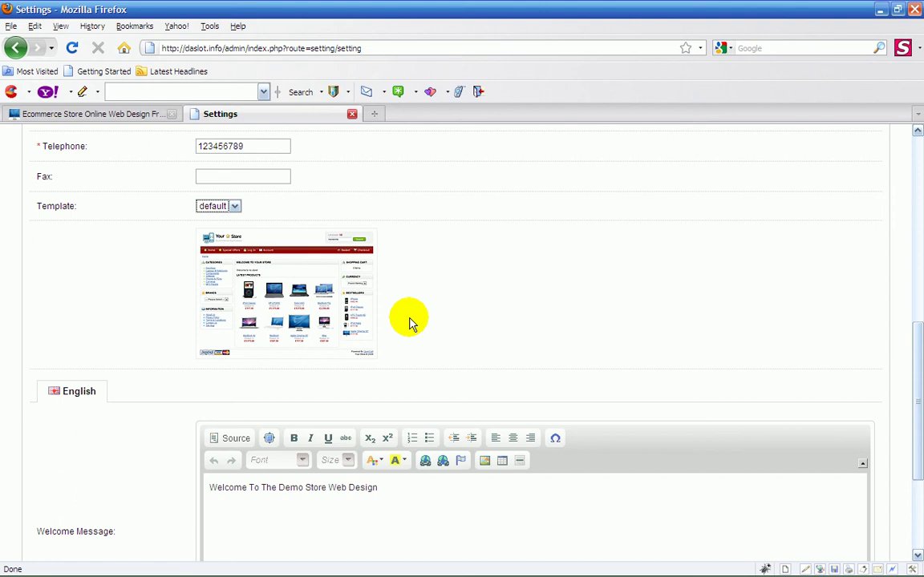
scroll(408, 324, "down", 1)
scroll(409, 323, "down", 1)
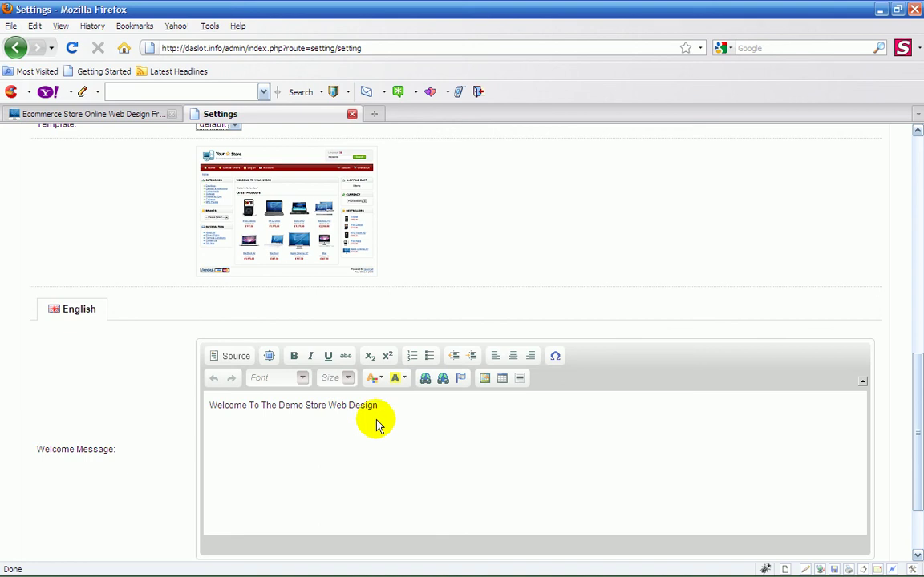
View the storefront's 'Welcome To The Demo Store Web Design' text under the heading
left_click(93, 116)
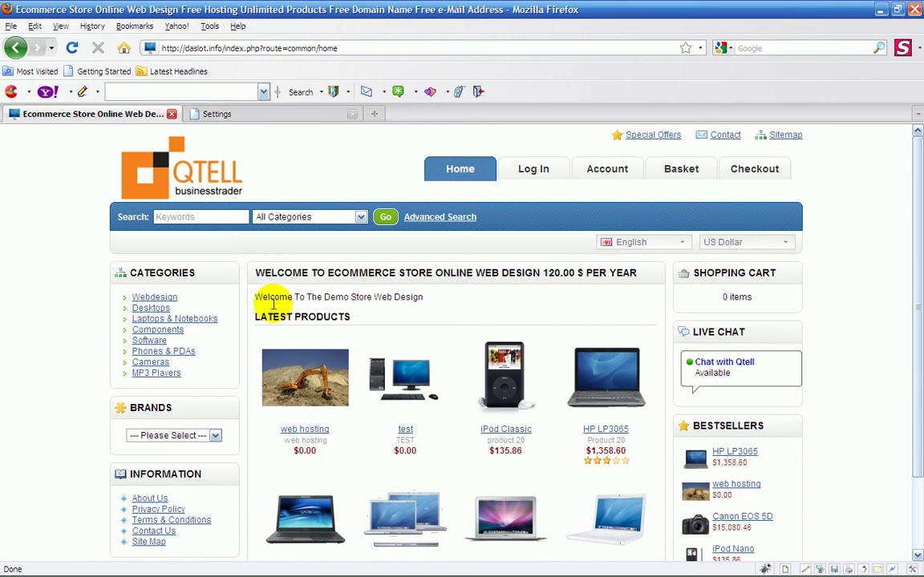
Delete 'Web Design' from the Welcome Message, leaving 'Welcome To The Demo Store', and save
left_click(241, 114)
left_click(228, 440)
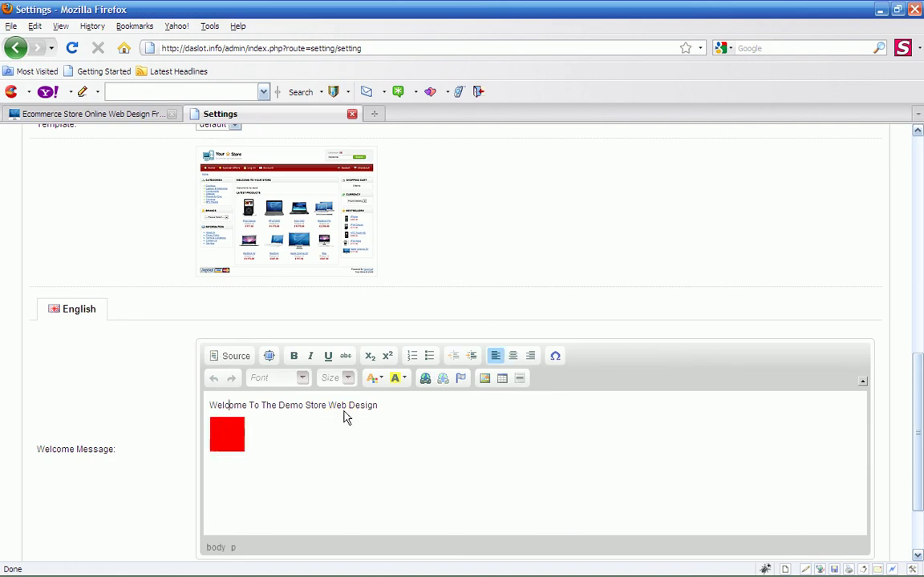
left_click(399, 404)
left_click(116, 116)
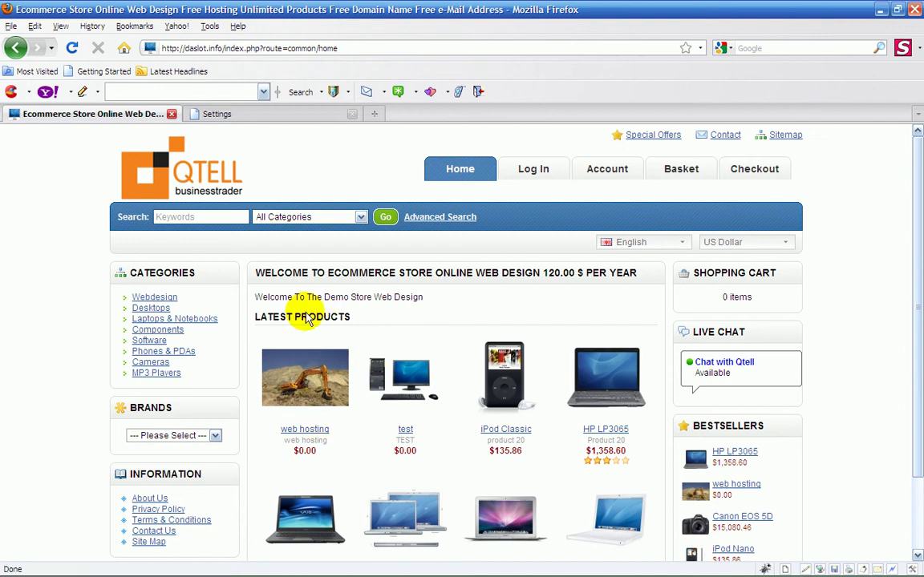
left_click(240, 119)
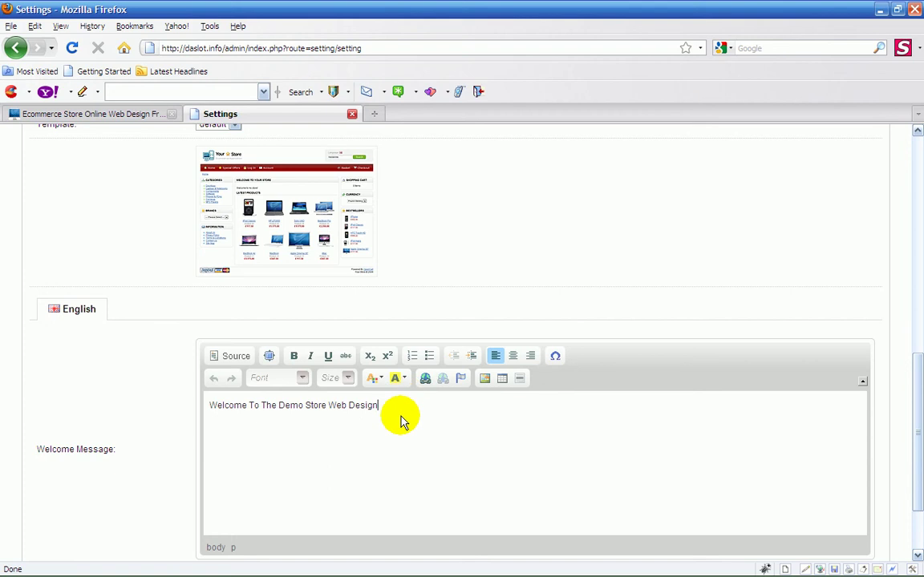
key("BackSpace")
key("BackSpace")
key("BackSpace")
key("BackSpace")
key("BackSpace")
key("BackSpace")
key("BackSpace")
key("BackSpace")
key("BackSpace")
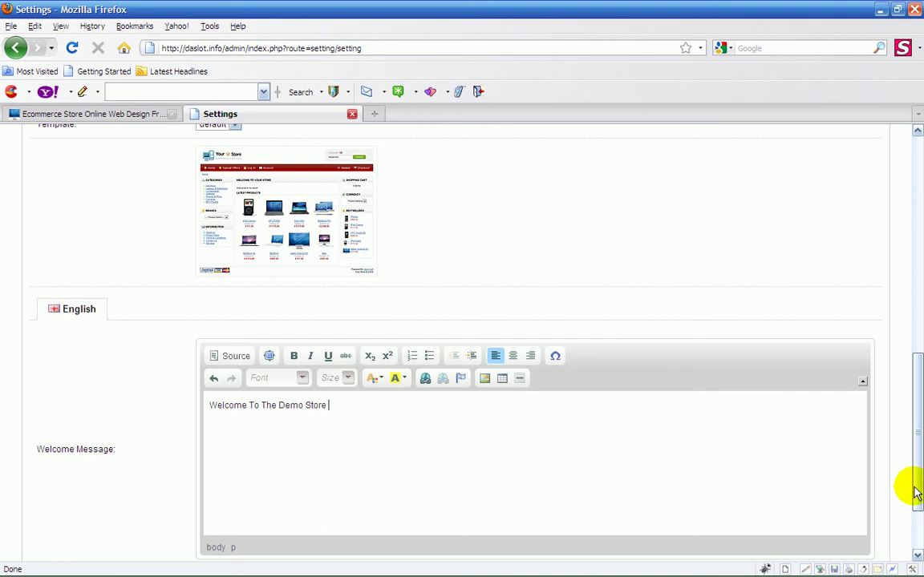
left_click_drag(916, 492, 832, 270)
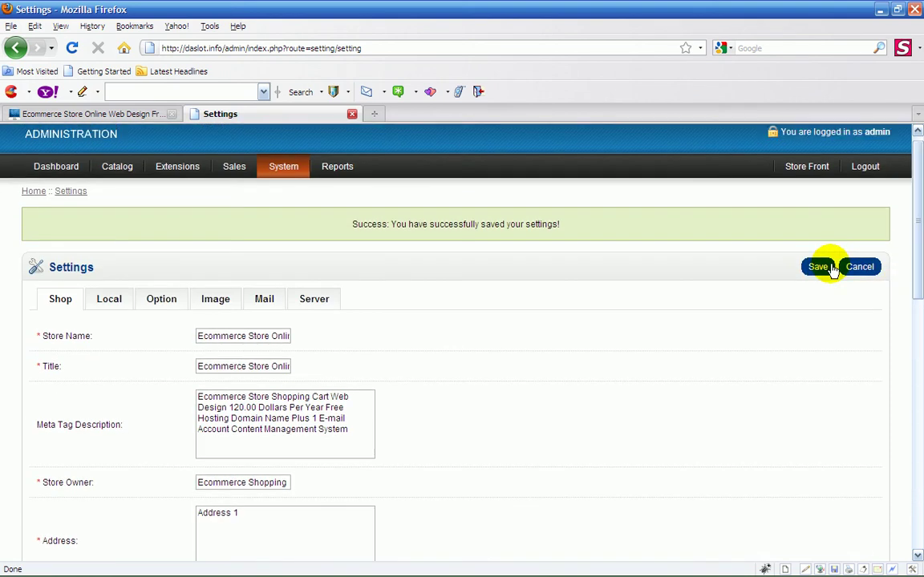
left_click(818, 268)
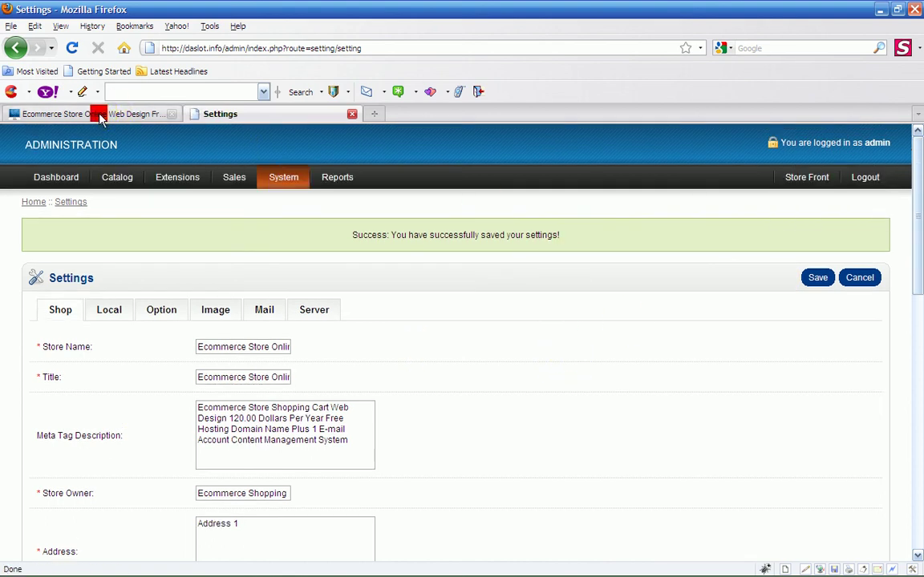
Reload the storefront to confirm 'Welcome To The Demo Store', then return to the Settings page
left_click(99, 117)
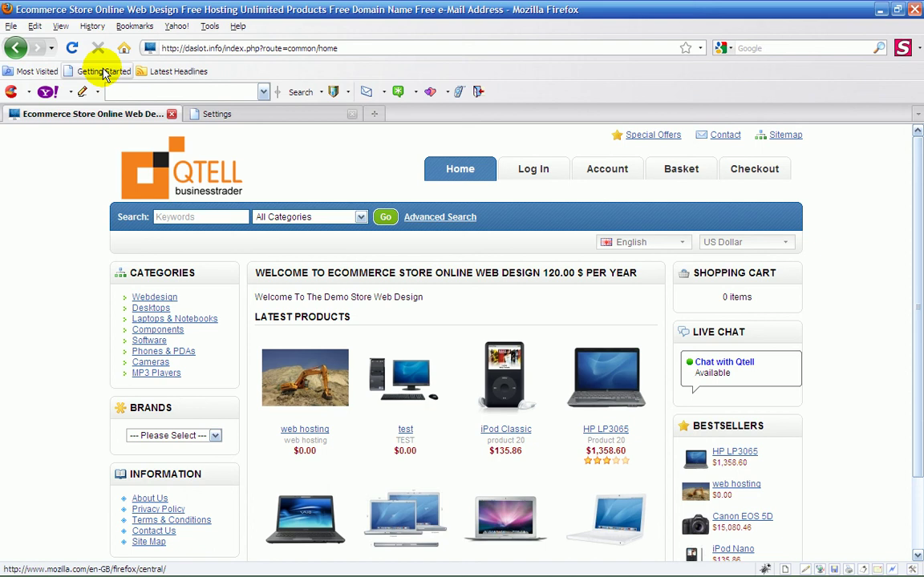
left_click(72, 49)
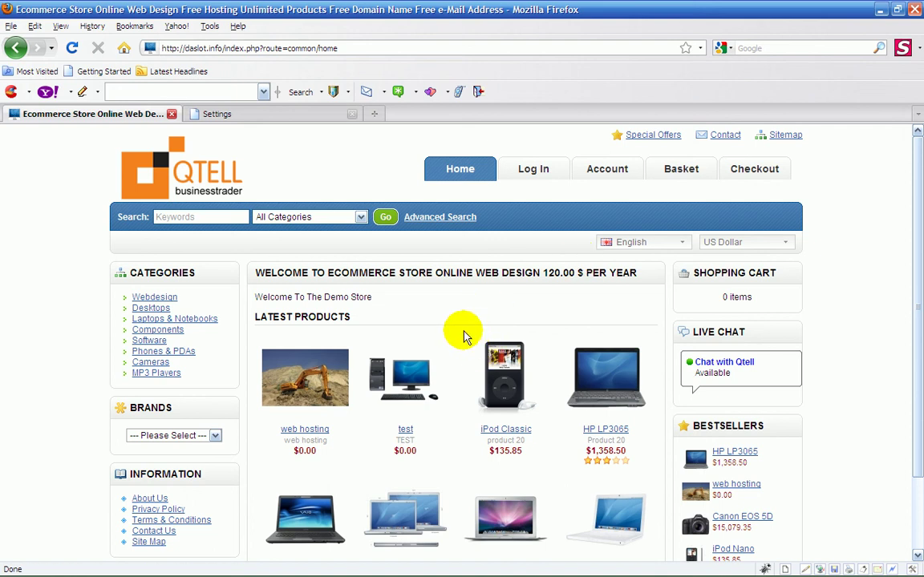
left_click(276, 116)
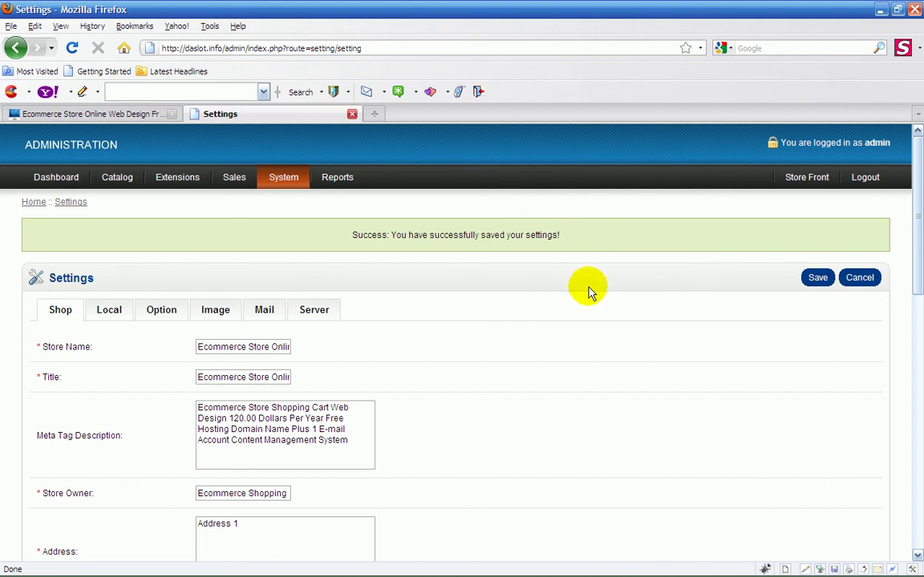
left_click(97, 114)
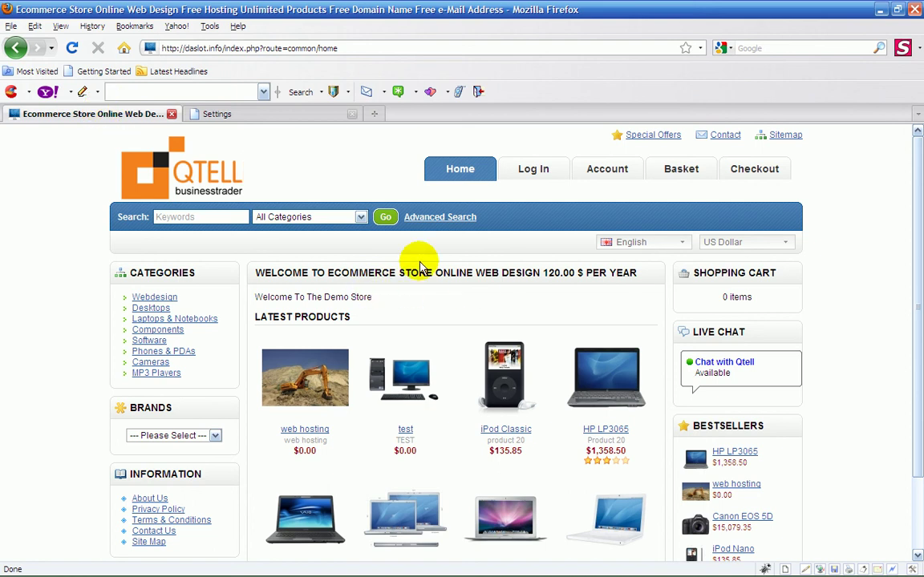
left_click(287, 112)
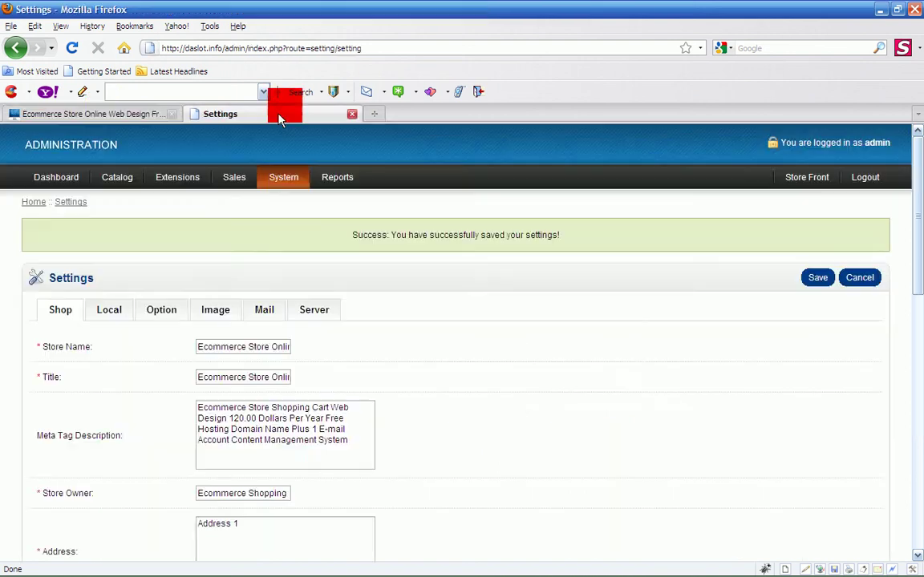
left_click(130, 116)
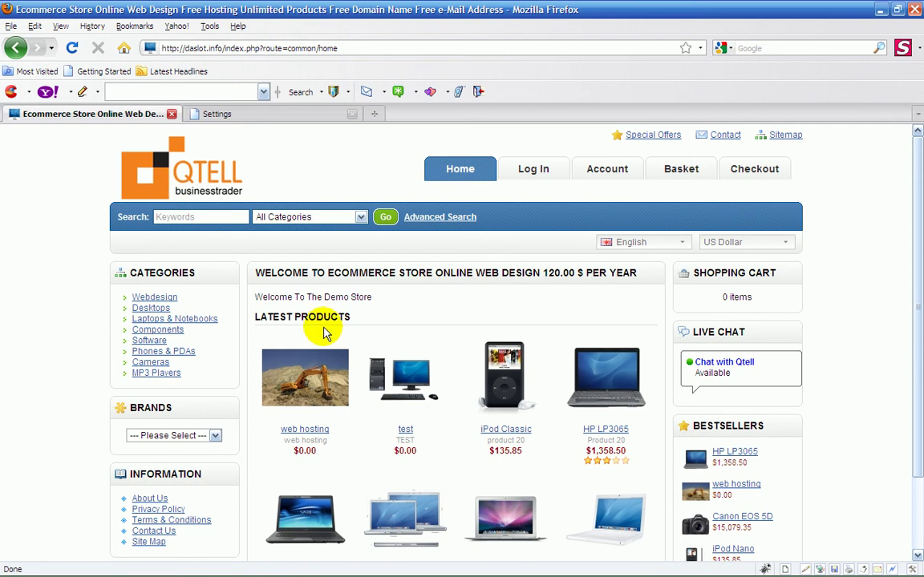
left_click(236, 114)
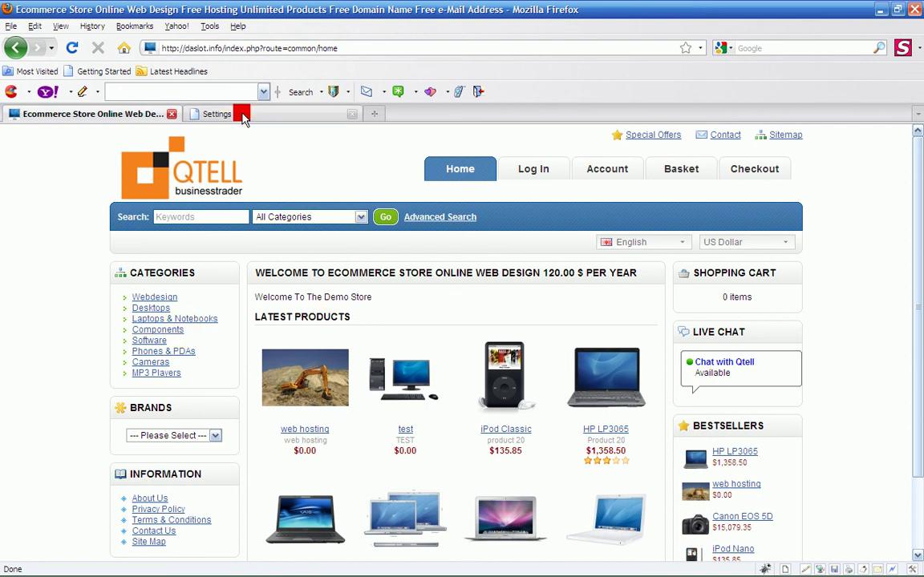
scroll(474, 353, "down", 2)
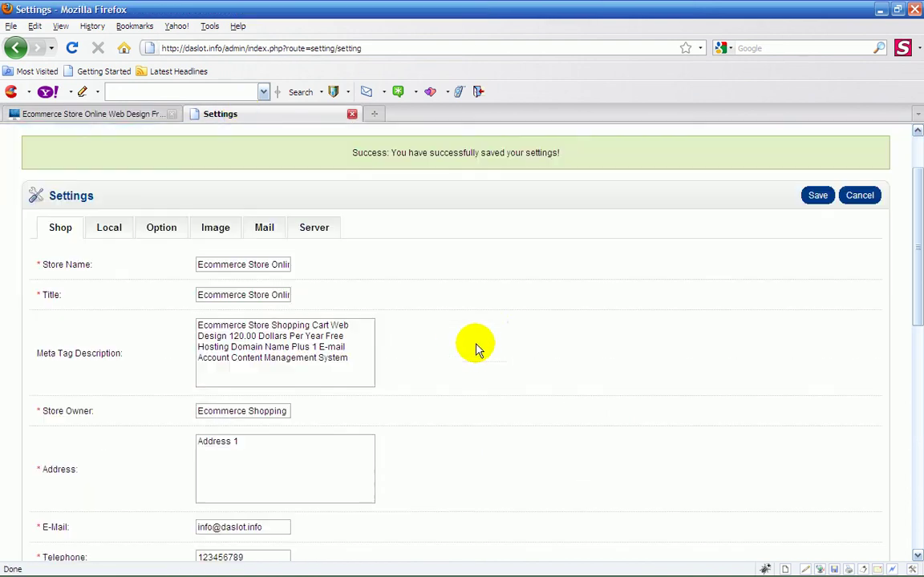
scroll(515, 333, "down", 1)
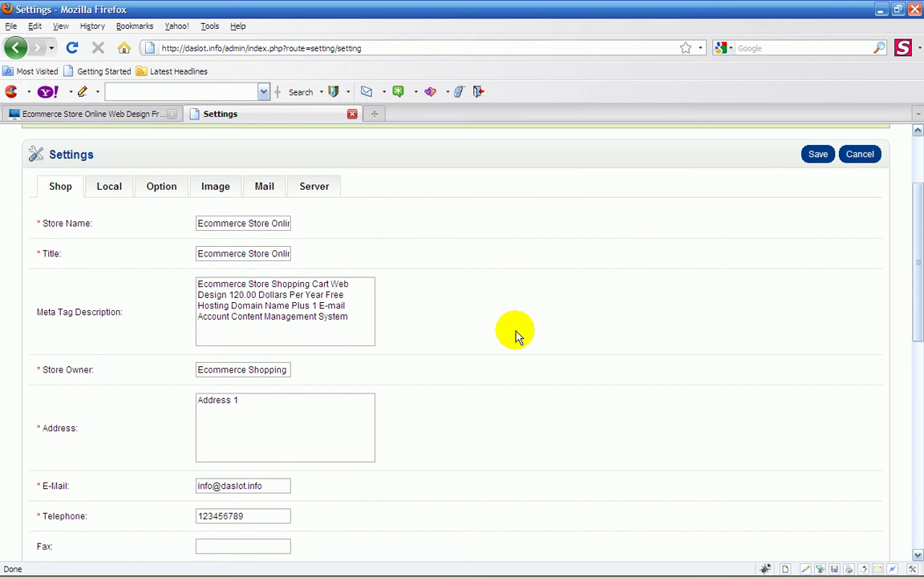
scroll(514, 334, "down", 2)
scroll(515, 334, "down", 2)
scroll(515, 334, "down", 1)
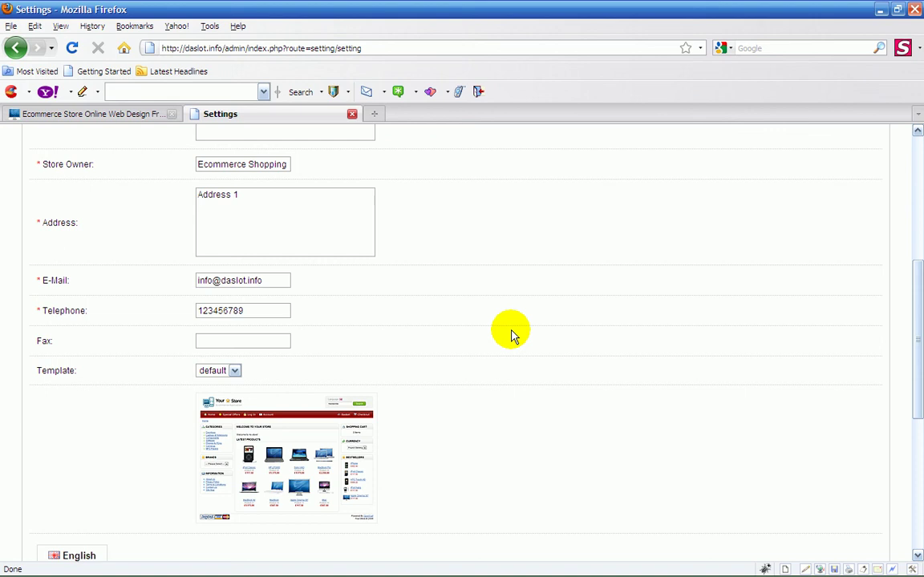
scroll(513, 335, "up", 7)
scroll(514, 335, "up", 1)
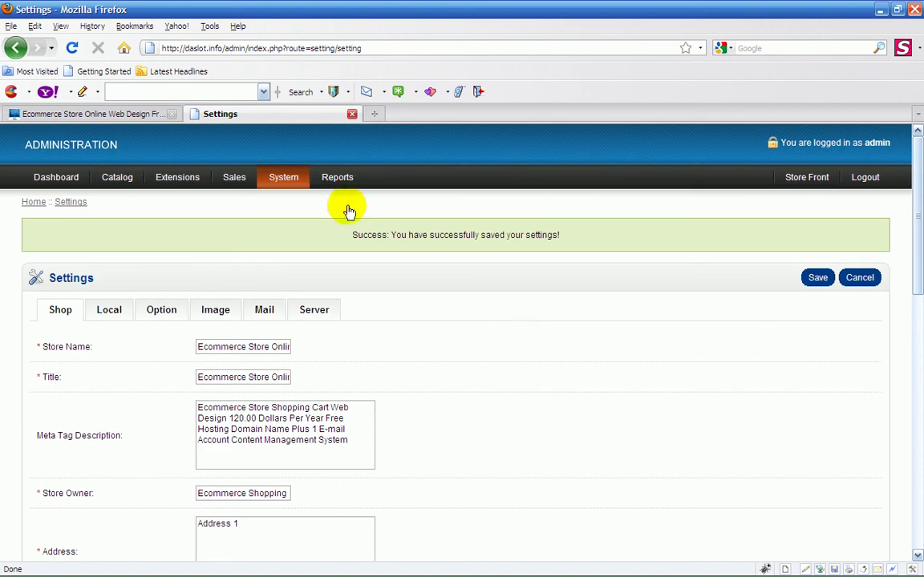
left_click(106, 119)
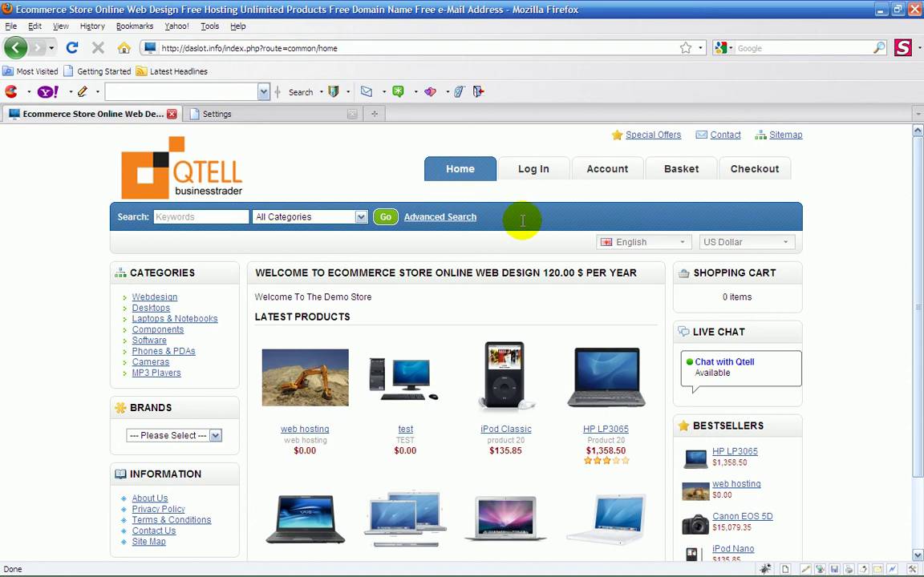
scroll(826, 273, "down", 1)
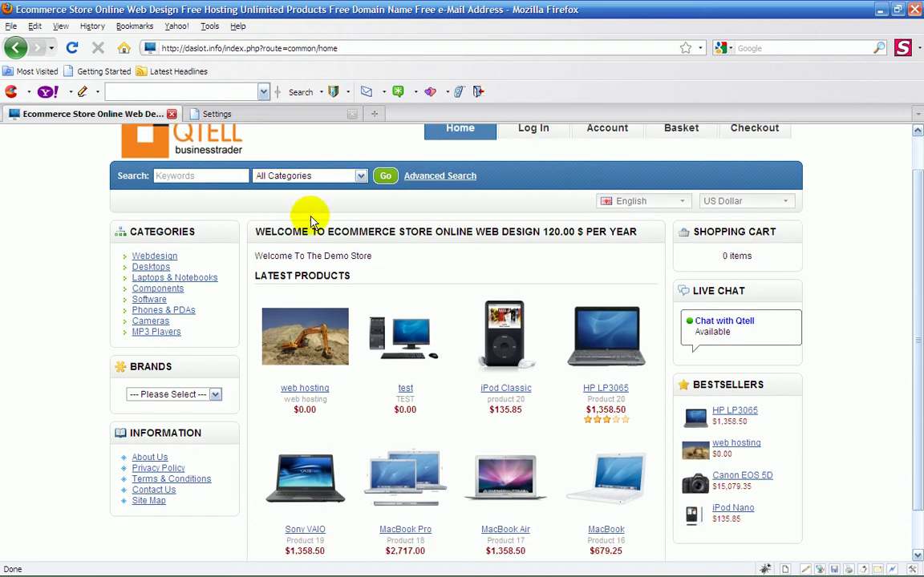
left_click(232, 114)
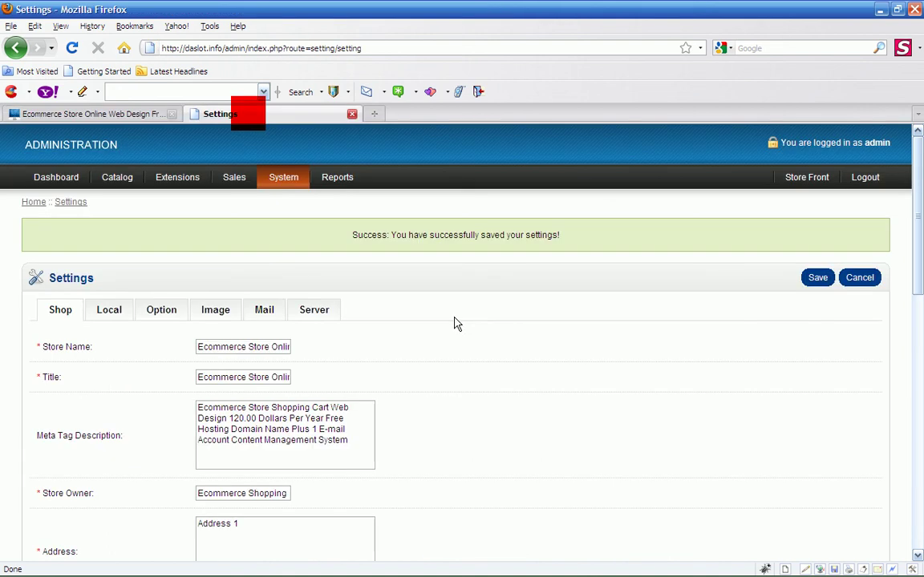